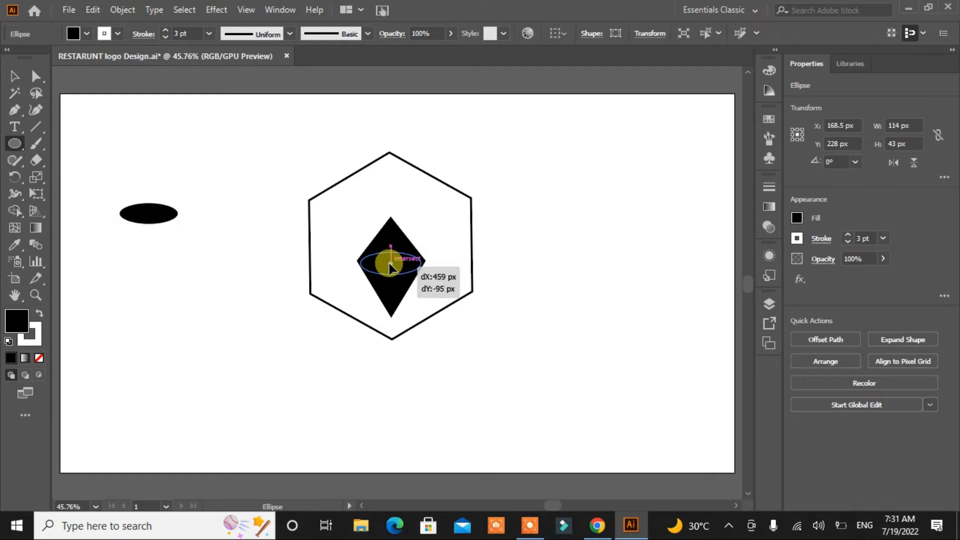
# Place the ellipse on the diamond's centre, scale it to about 90 by 34 px and swap its fill and stroke colours.
pyautogui.moveTo(389, 267); pyautogui.dragTo(409, 266)
pyautogui.click(14, 77)
pyautogui.click(456, 313)
pyautogui.click(390, 262)
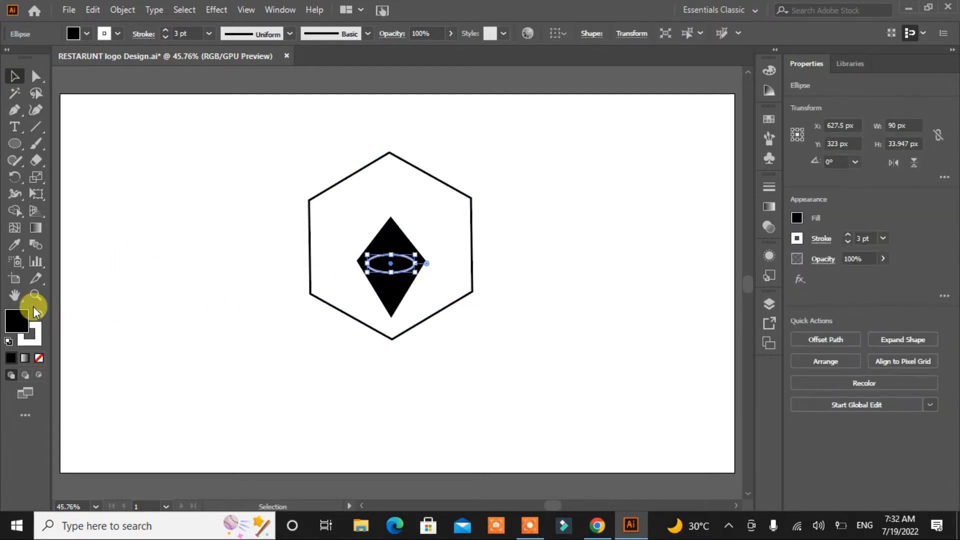
pyautogui.click(40, 315)
pyautogui.click(160, 334)
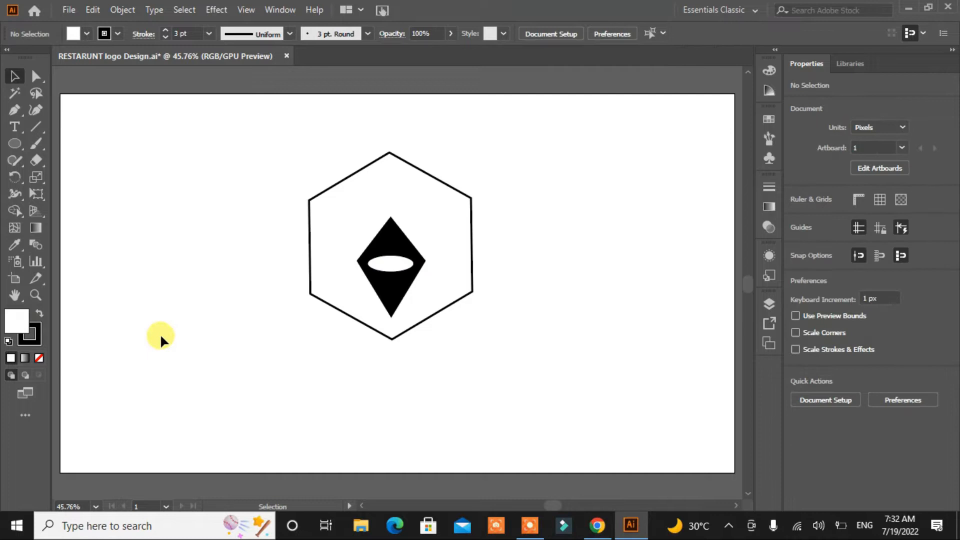
# Draw a white V-shaped Pen path about 90 px wide and 51 px high beneath the ellipse, joining its two side ends.
pyautogui.click(14, 111)
pyautogui.click(367, 264)
pyautogui.click(391, 289)
pyautogui.click(414, 263)
pyautogui.moveTo(186, 359)
pyautogui.mouseDown()
pyautogui.moveTo(205, 375)
pyautogui.moveTo(186, 364)
pyautogui.mouseUp()
pyautogui.keyDown('ctrl'); pyautogui.click(189, 364); pyautogui.keyUp('ctrl')
# Draw a vertical line about 56 px long down from the V's tip, with an 11 pt stroke and the tapering triangular width profile.
pyautogui.click(391, 290)
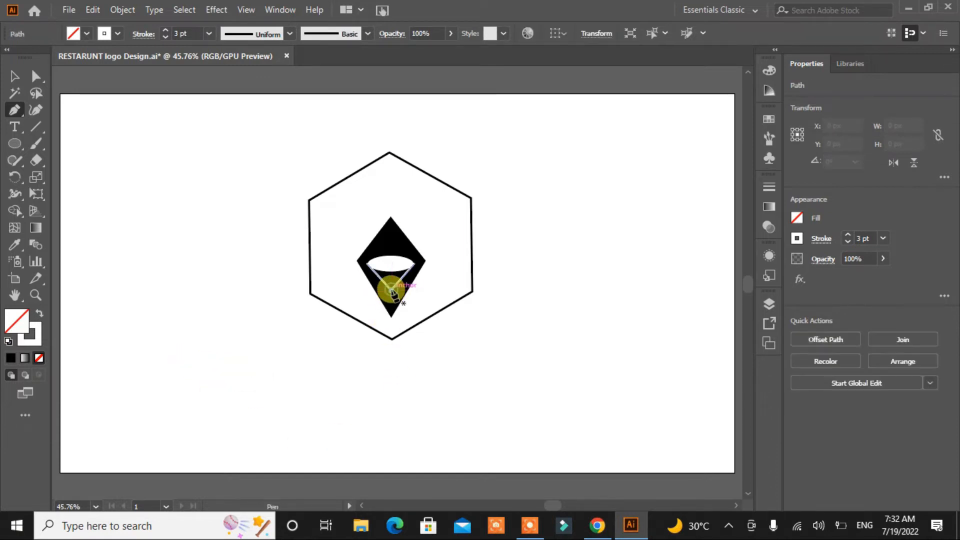
pyautogui.click(390, 321)
pyautogui.press('Escape')
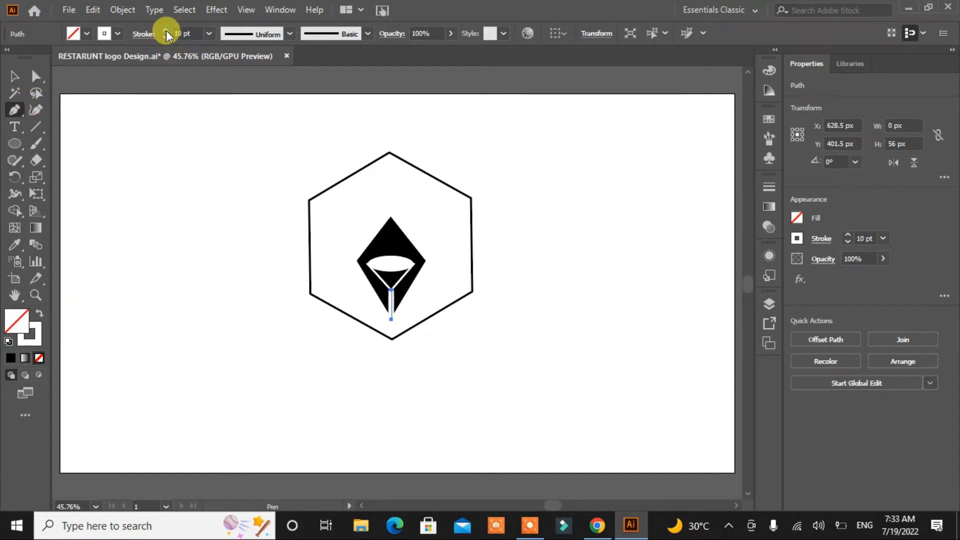
pyautogui.click(289, 33)
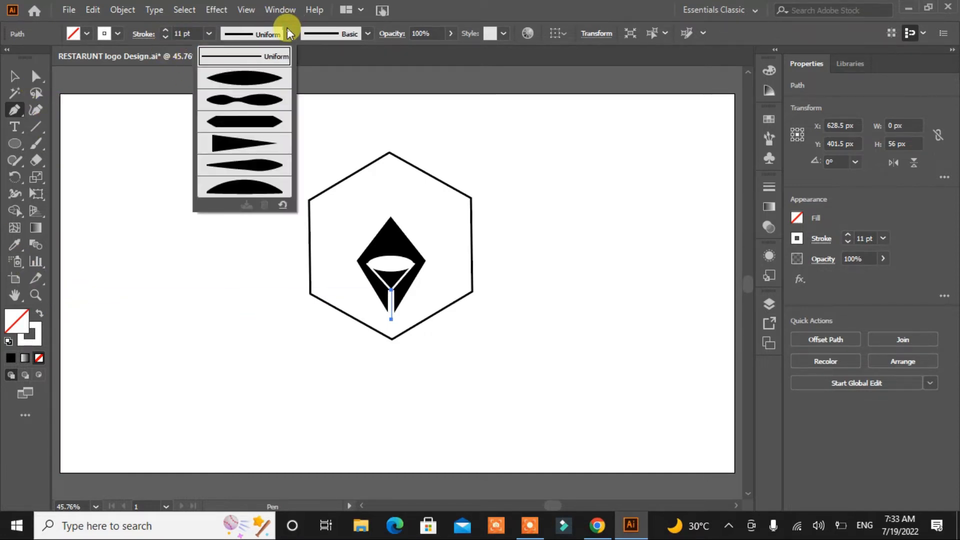
pyautogui.click(245, 144)
# Set the V-shaped path's stroke to 7 pt and apply Width Profile 1.
pyautogui.click(14, 77)
pyautogui.click(378, 277)
pyautogui.click(165, 32)
pyautogui.click(164, 32)
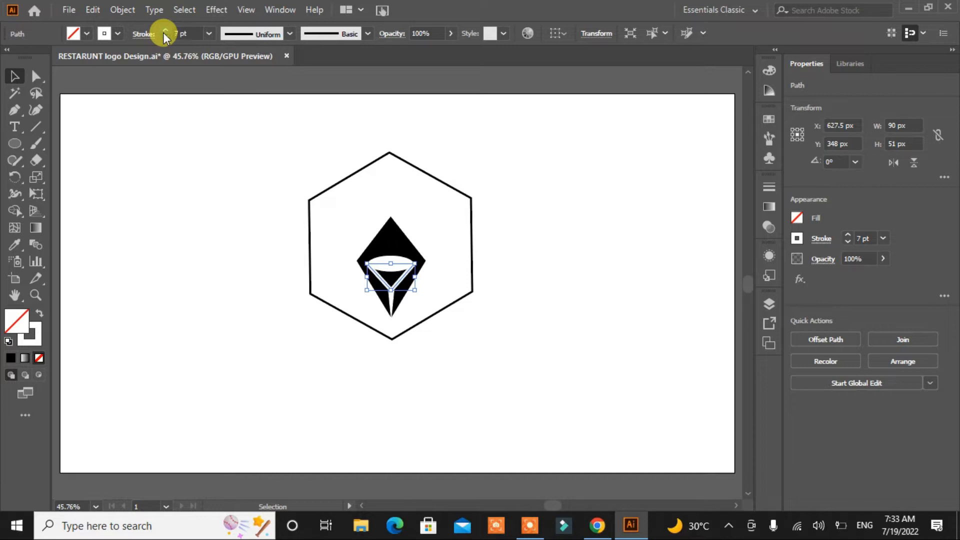
pyautogui.click(288, 33)
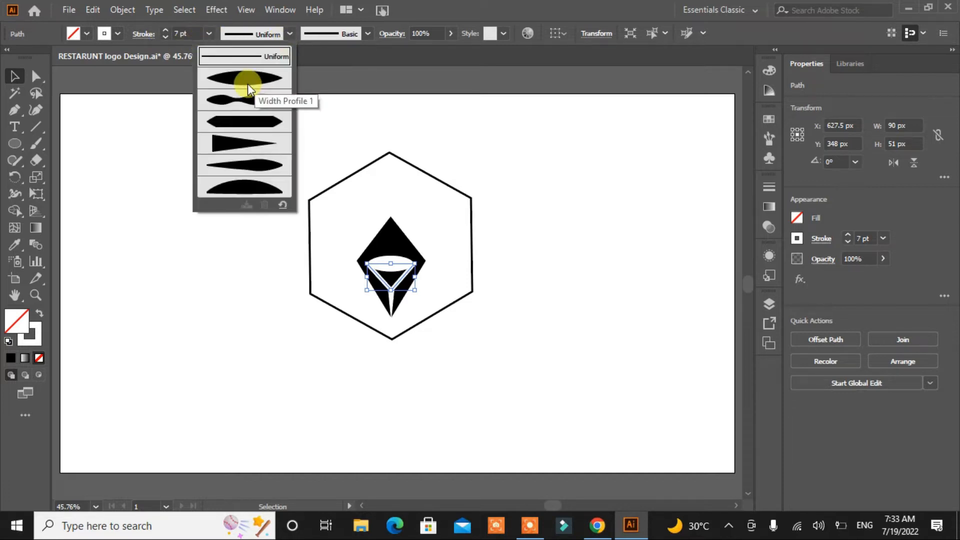
pyautogui.click(247, 82)
pyautogui.click(83, 227)
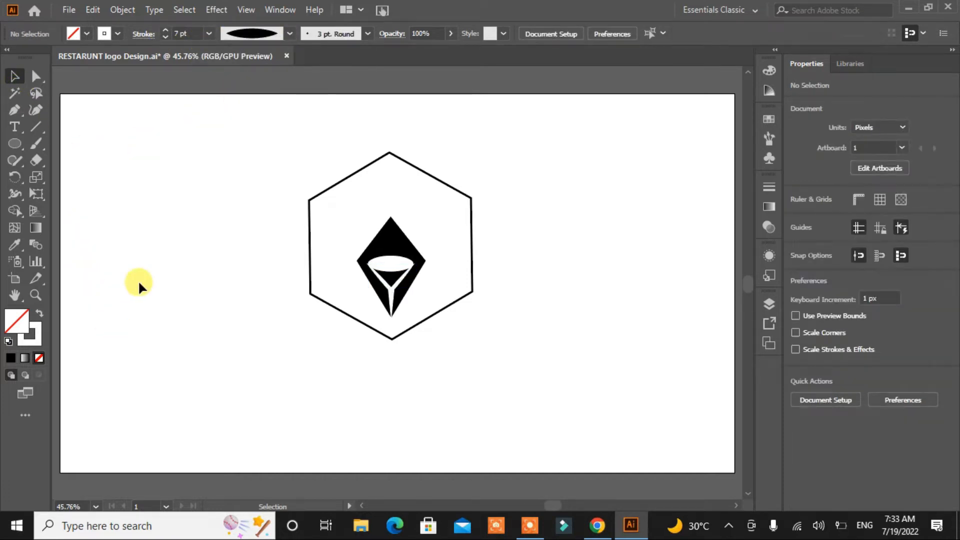
# Undo the last two changes and scale the black diamond down slightly around the glass shape.
pyautogui.hotkey('ctrl', 'z')
pyautogui.hotkey('ctrl', 'z')
pyautogui.click(371, 416)
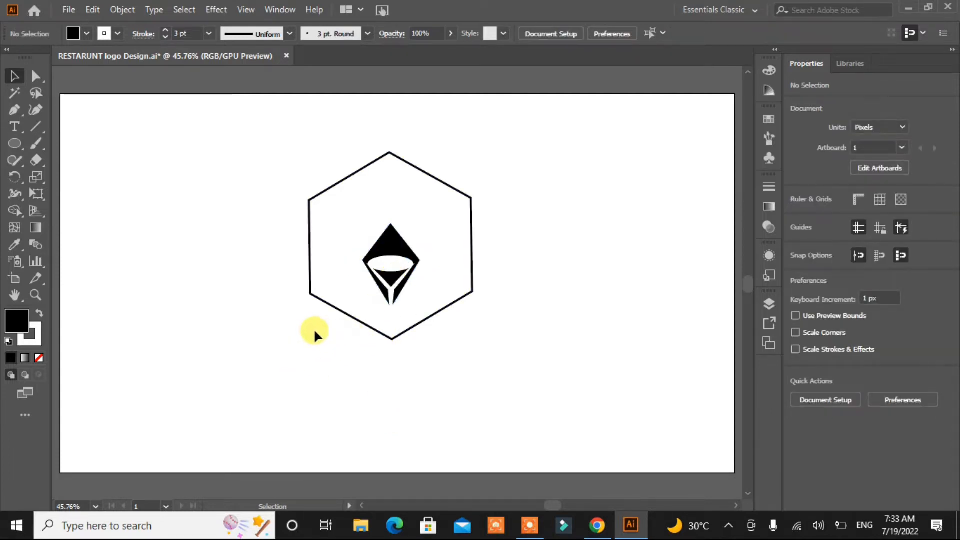
# Draw a curved black eye shape about 45 px wide and 68 px high inside the hexagon's upper left with the Pen tool.
pyautogui.click(16, 110)
pyautogui.moveTo(329, 210); pyautogui.dragTo(330, 213)
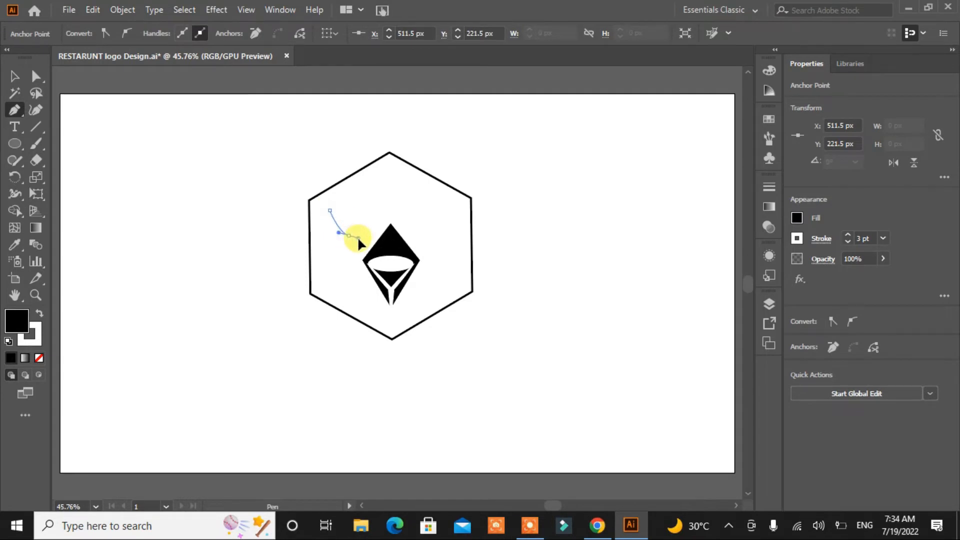
pyautogui.moveTo(349, 235); pyautogui.dragTo(365, 242)
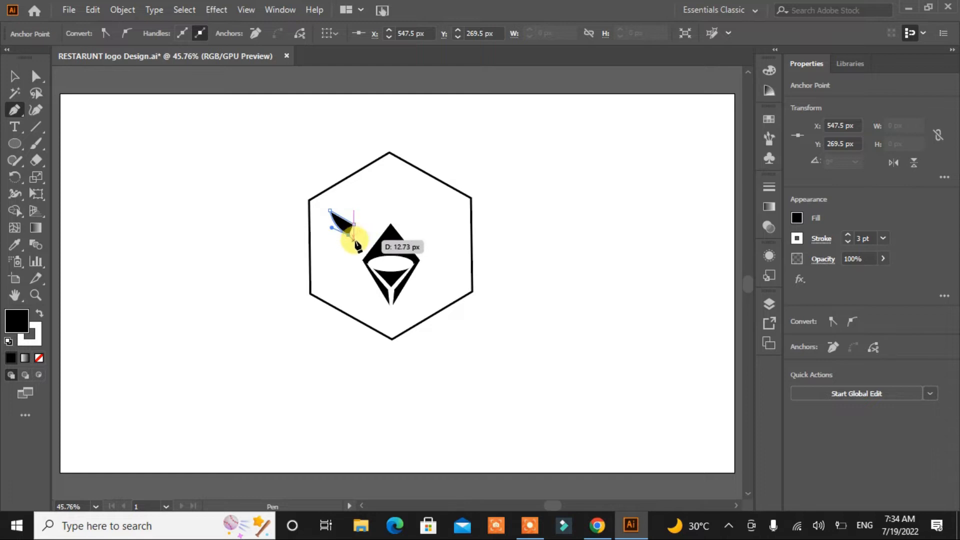
pyautogui.click(352, 241)
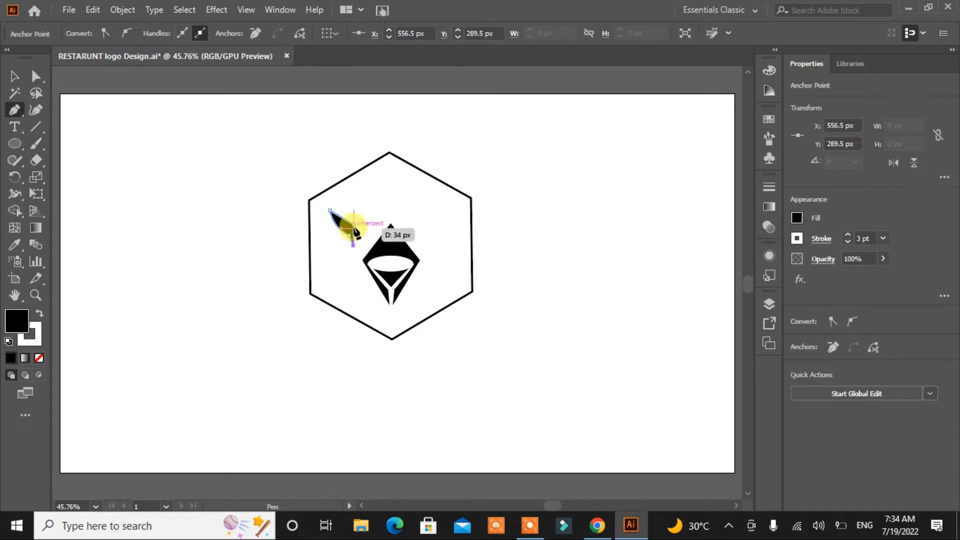
pyautogui.click(353, 222)
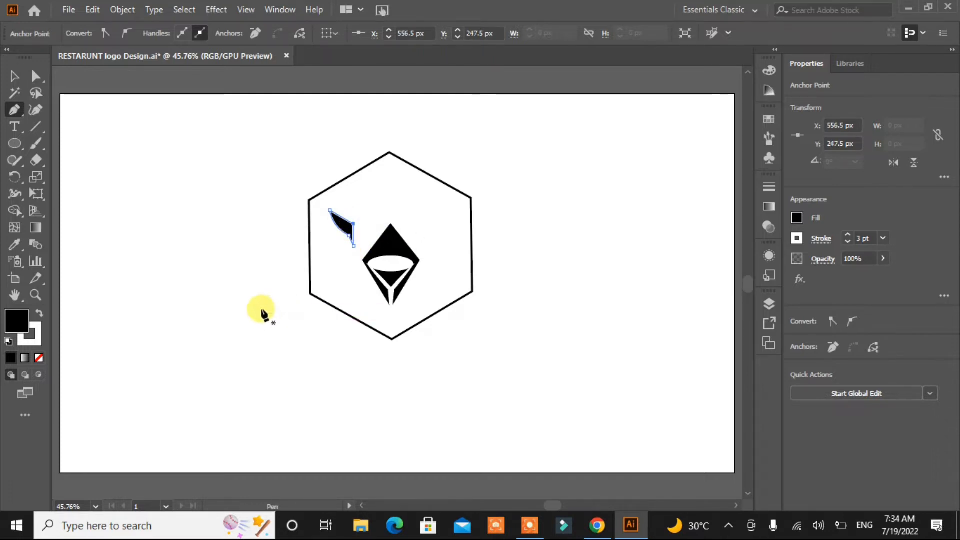
pyautogui.click(14, 76)
pyautogui.click(128, 257)
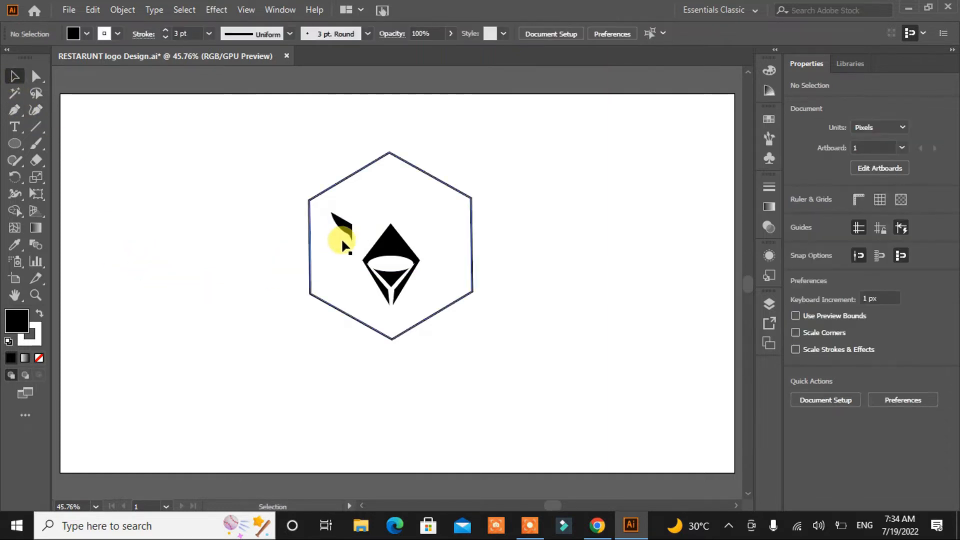
# Reflect a copy of the eye shape left to right and place it inside the hexagon's upper right, level with the original.
pyautogui.click(343, 225)
pyautogui.rightClick(348, 227)
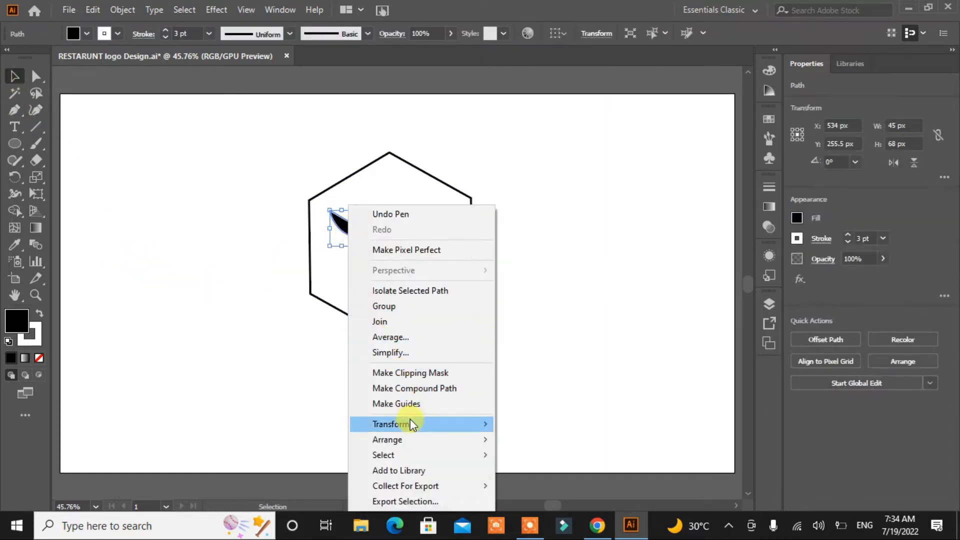
pyautogui.moveTo(410, 424)
pyautogui.click(566, 399)
pyautogui.click(575, 349)
pyautogui.moveTo(344, 220); pyautogui.dragTo(443, 220)
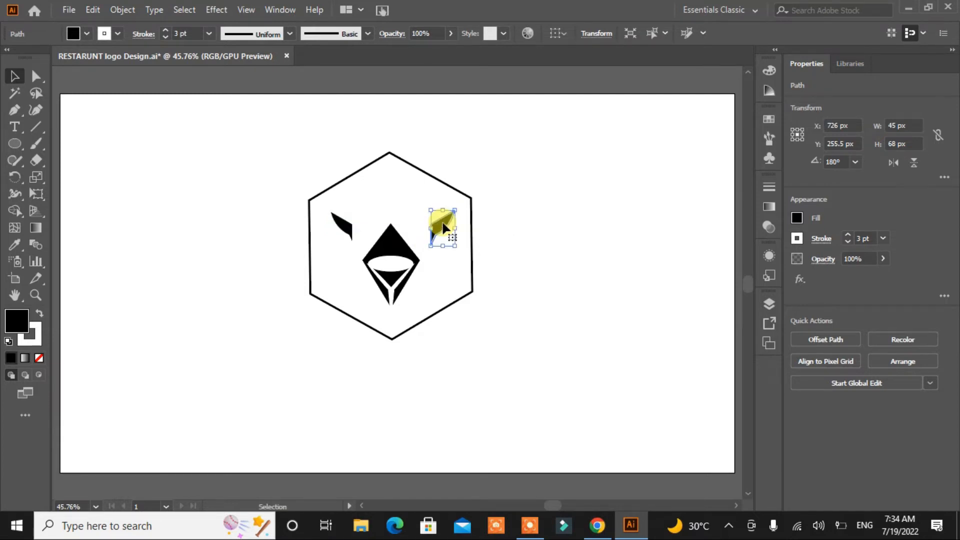
pyautogui.keyDown('shift'); pyautogui.click(343, 220); pyautogui.keyUp('shift')
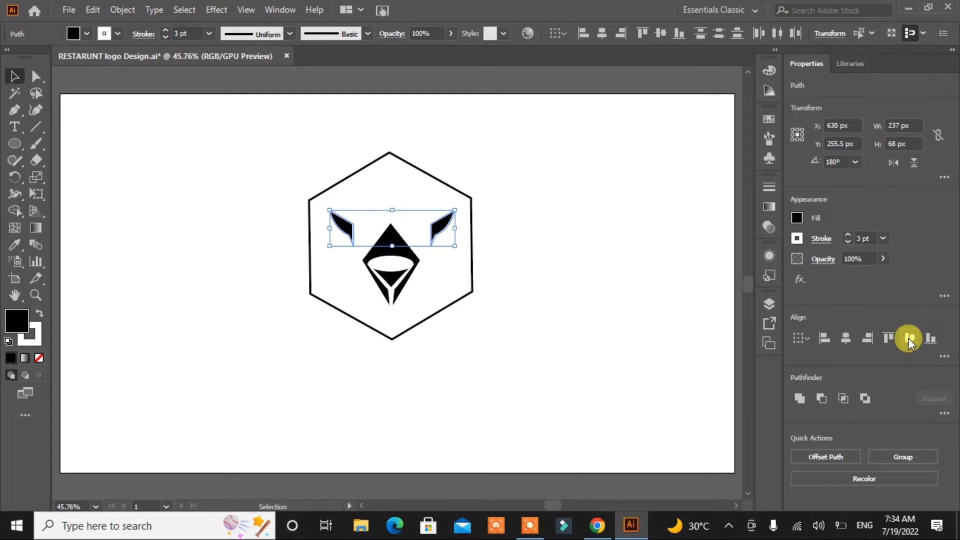
pyautogui.click(621, 338)
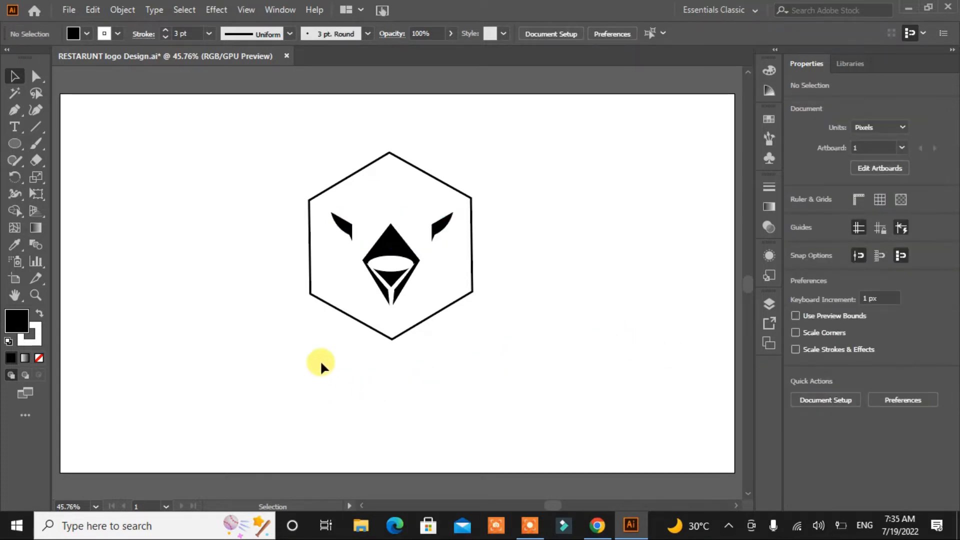
# Draw a closed angular ear-and-cheek outline with the Pen tool along the hexagon's left side, ending in a point below it.
pyautogui.click(14, 112)
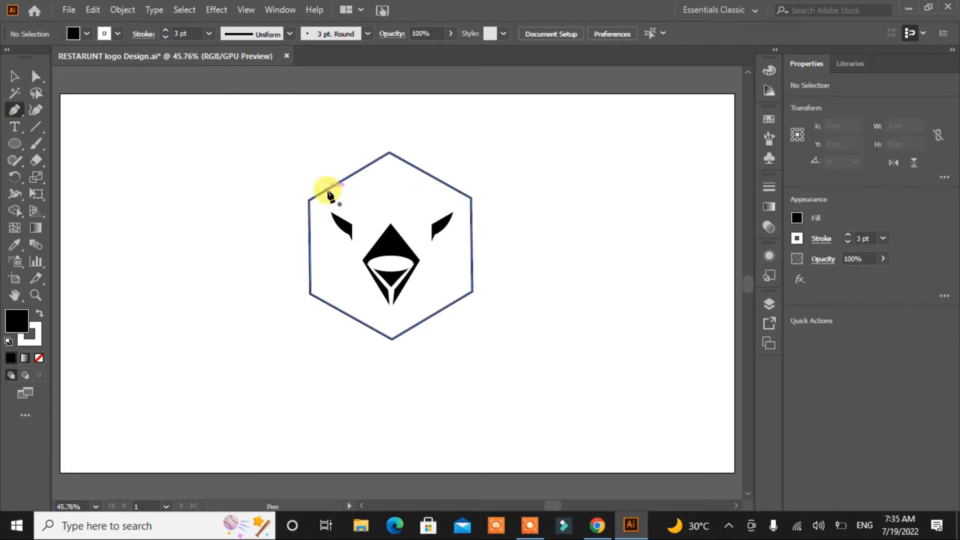
pyautogui.click(327, 189)
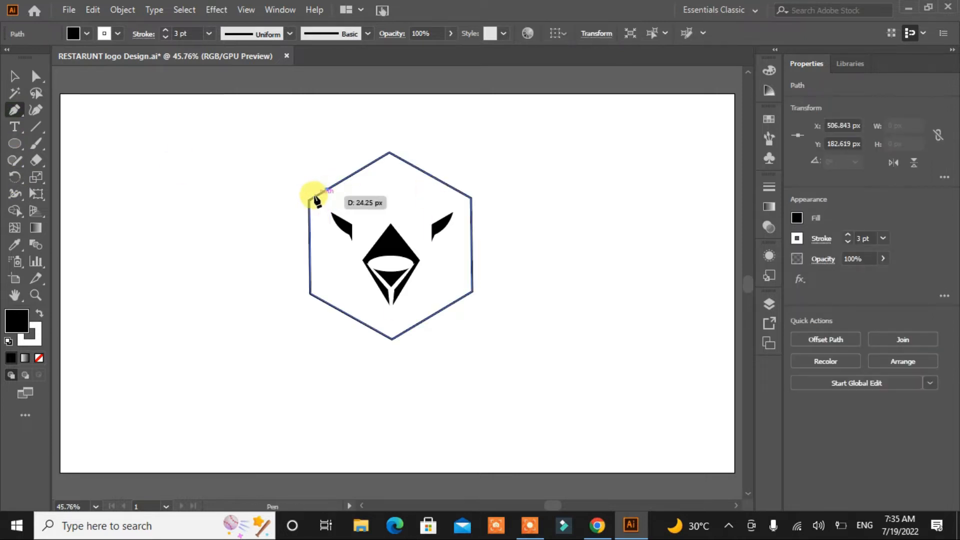
pyautogui.click(277, 218)
pyautogui.click(309, 214)
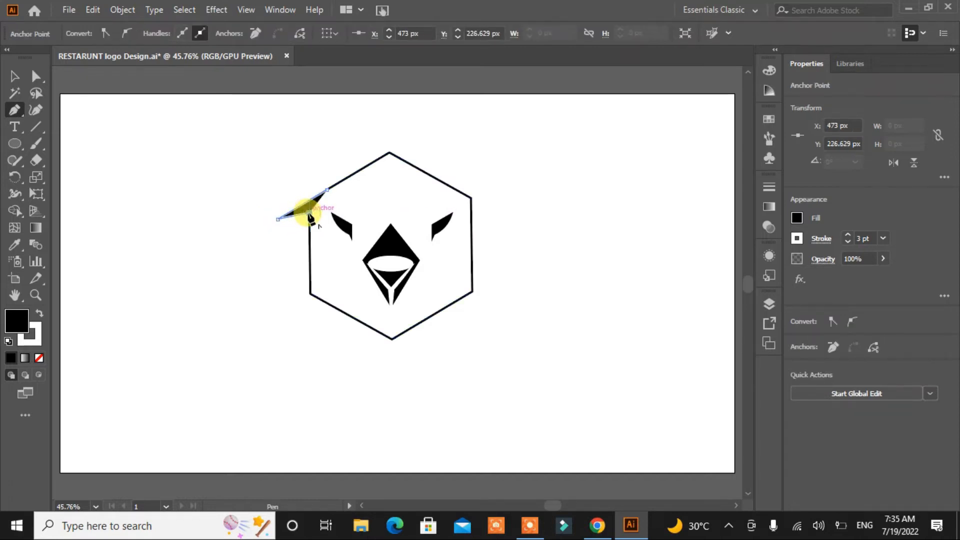
pyautogui.click(286, 305)
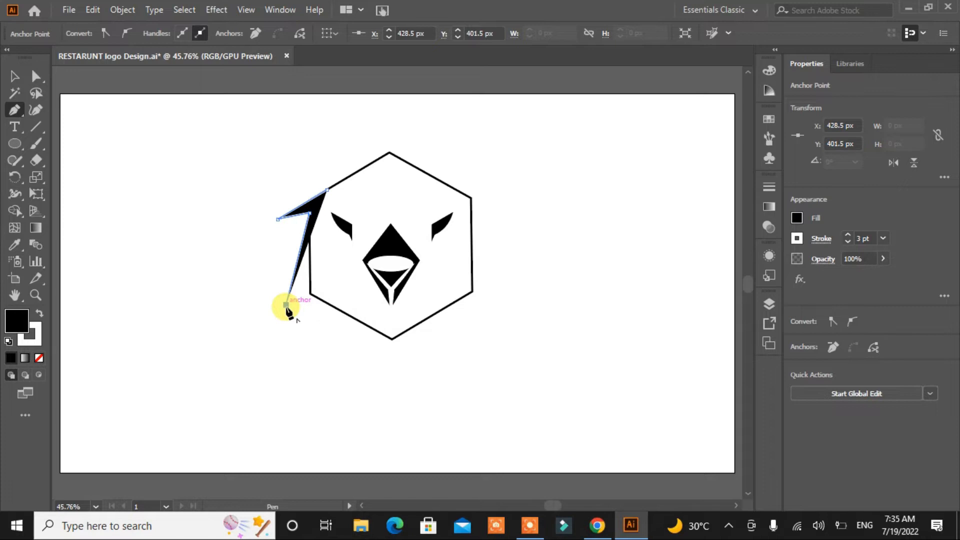
pyautogui.click(340, 358)
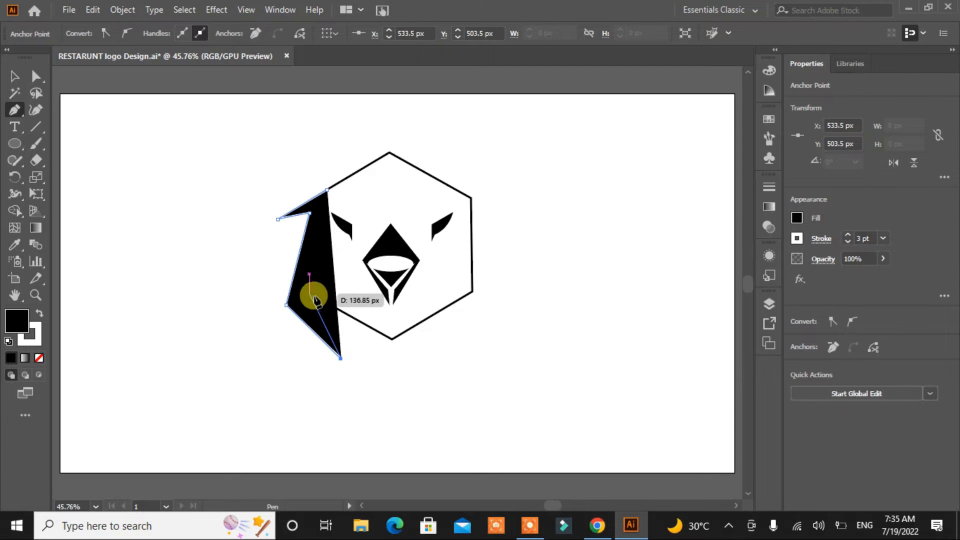
pyautogui.click(314, 296)
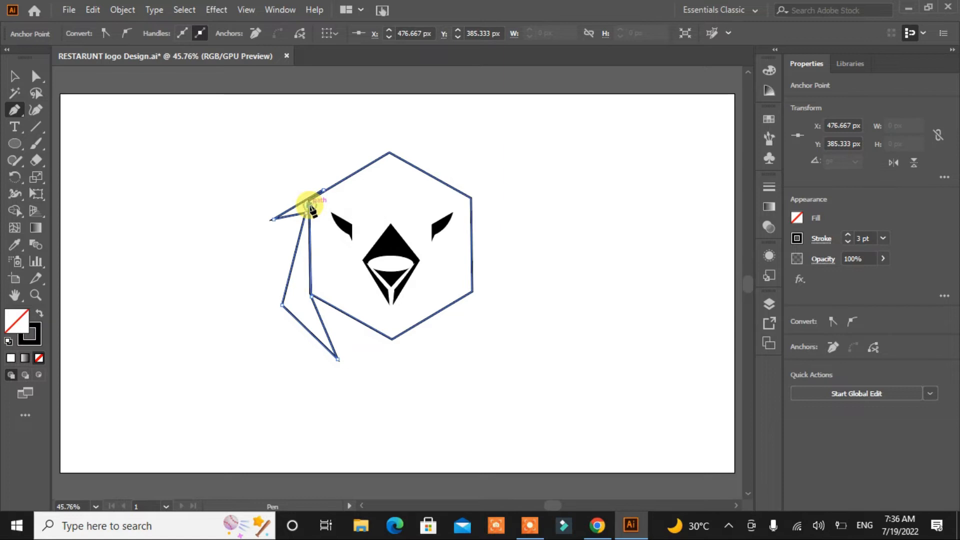
pyautogui.click(310, 205)
pyautogui.click(322, 190)
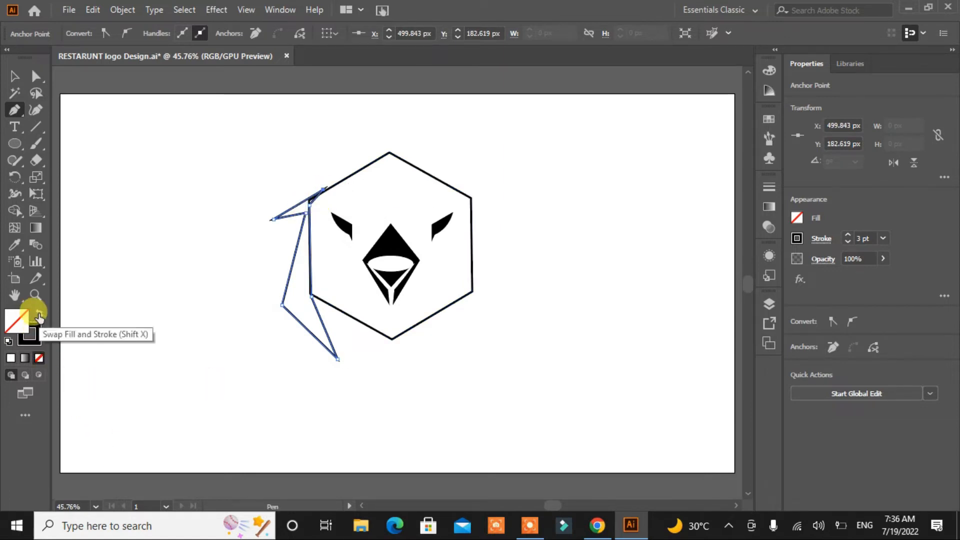
# Swap the ear-and-cheek shape's fill and stroke so it has a black fill and no stroke.
pyautogui.click(39, 313)
pyautogui.click(15, 76)
pyautogui.click(120, 242)
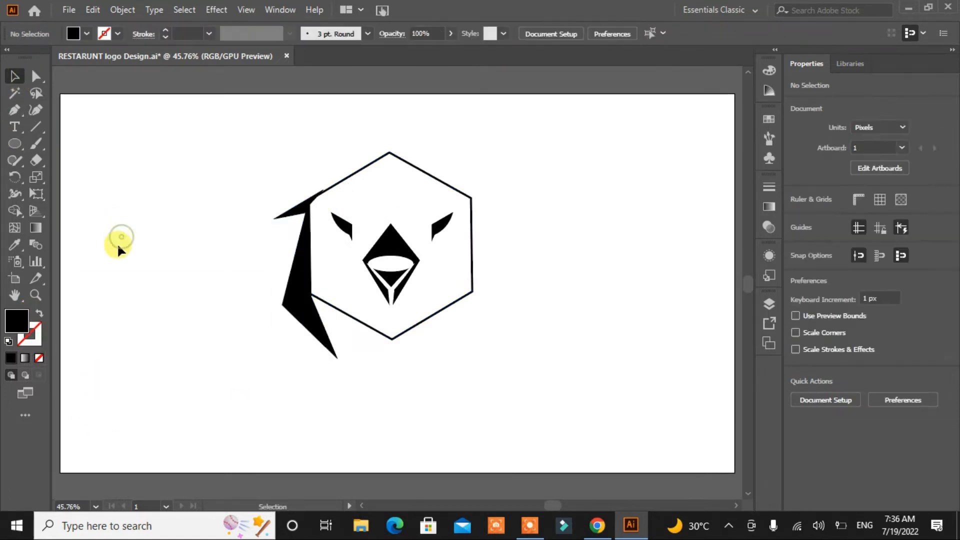
# Draw a curved black horn about 59 px wide and 127 px high above the hexagon's upper-left corner with the Pen tool.
pyautogui.click(14, 110)
pyautogui.click(324, 193)
pyautogui.moveTo(305, 142); pyautogui.dragTo(320, 193)
pyautogui.click(325, 193)
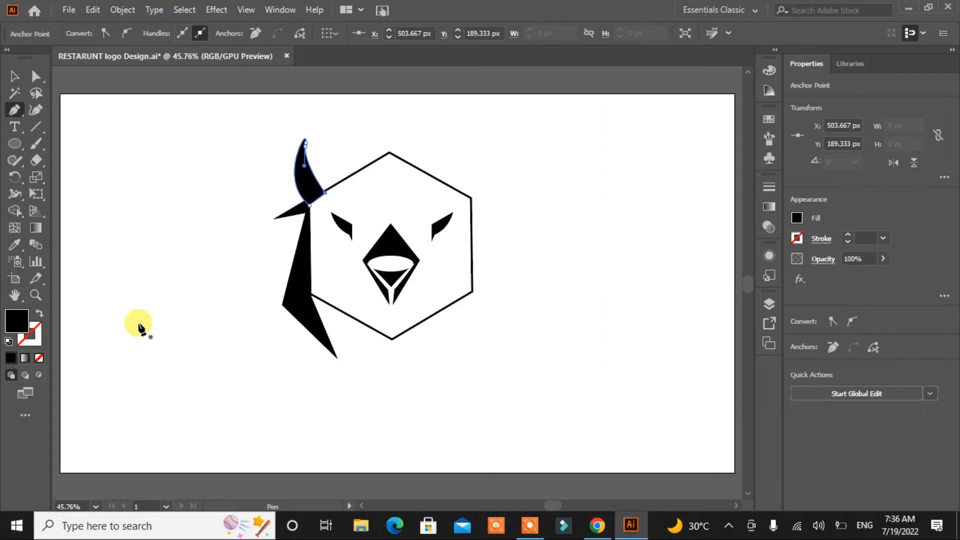
pyautogui.click(14, 76)
pyautogui.click(137, 222)
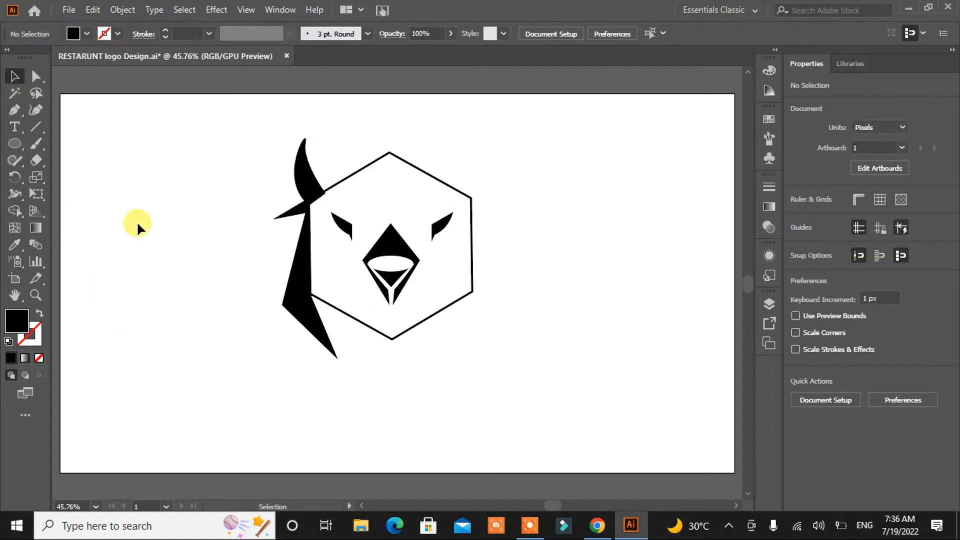
# Widen the horn's base by moving its lower right anchor to X 527, Y 171 px on the hexagon's edge, and adjust the inner curve.
pyautogui.click(313, 142)
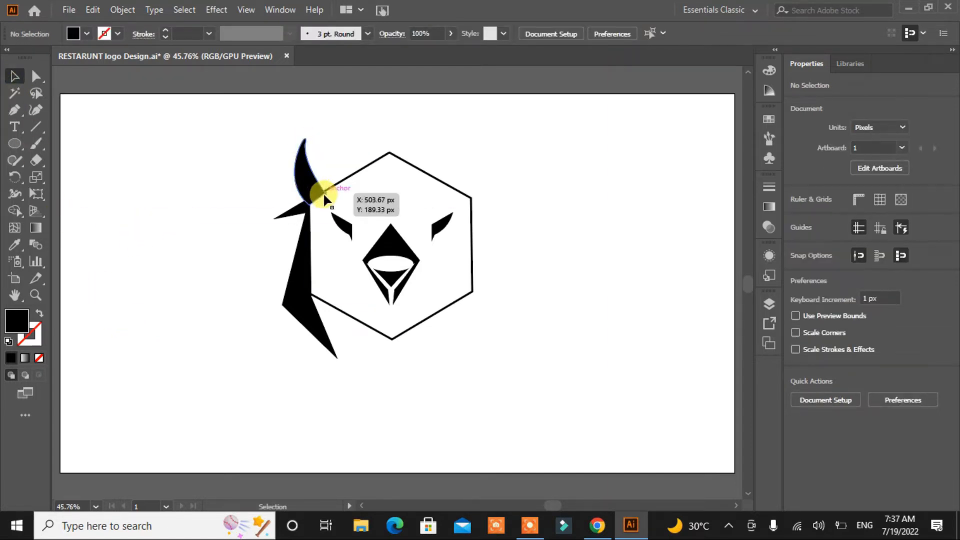
pyautogui.click(36, 76)
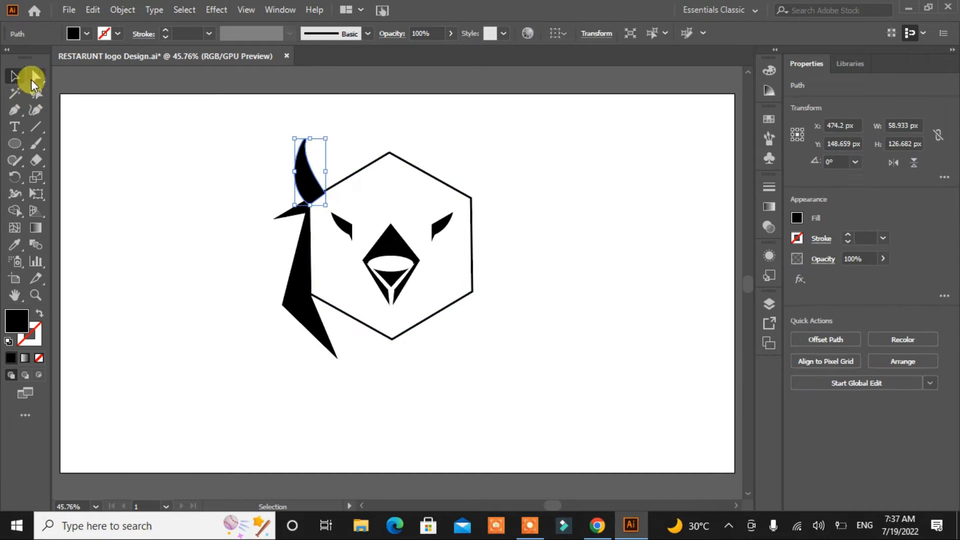
pyautogui.click(325, 196)
pyautogui.moveTo(325, 196)
pyautogui.mouseDown()
pyautogui.moveTo(335, 184)
pyautogui.moveTo(311, 161)
pyautogui.moveTo(316, 186)
pyautogui.mouseUp()
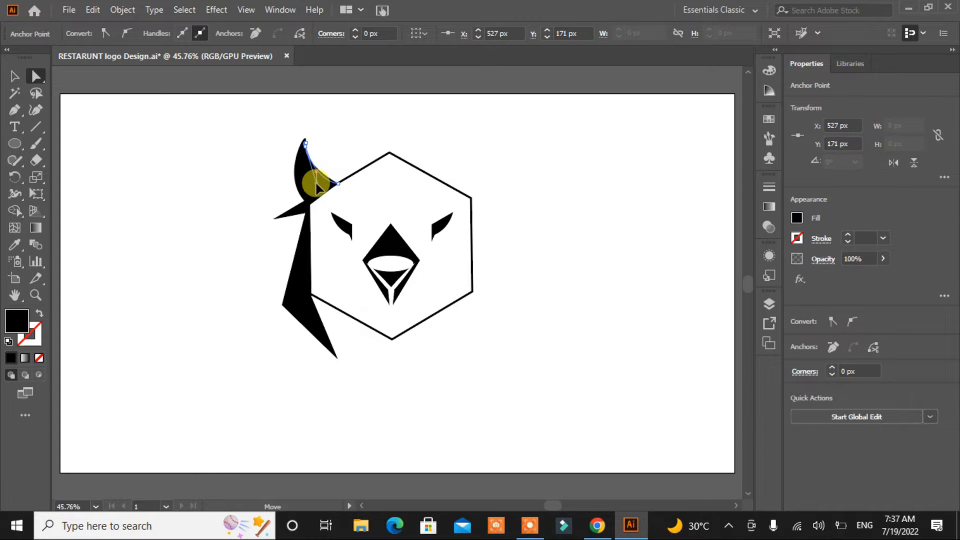
pyautogui.click(220, 231)
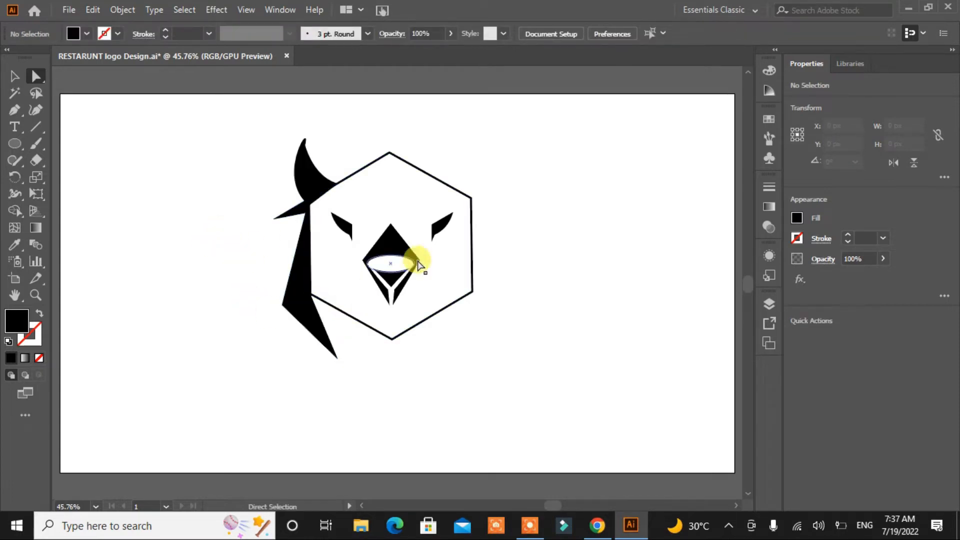
# Unite the horn with the ear-and-cheek shape, place a mirrored copy along the hexagon's right side, and rotate that copy about 2°.
pyautogui.click(306, 187)
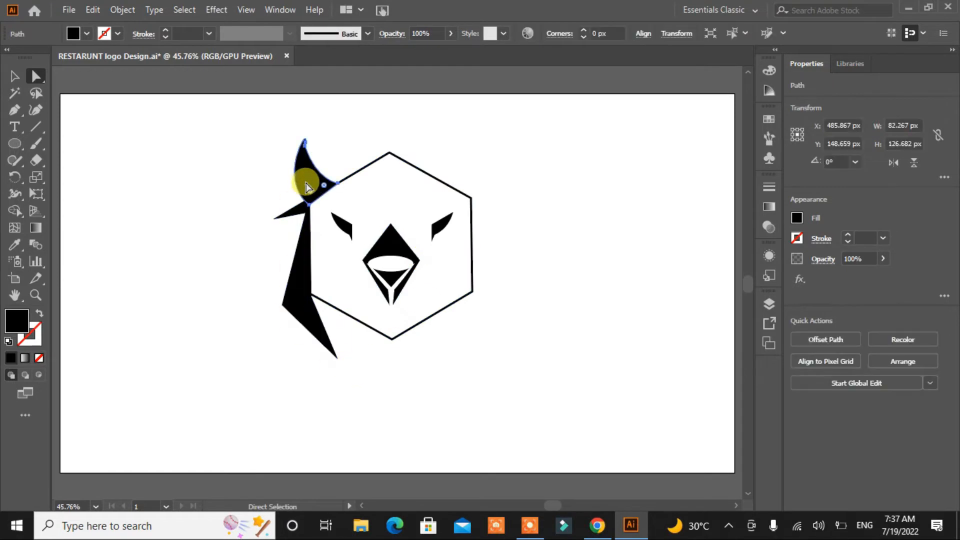
pyautogui.click(14, 76)
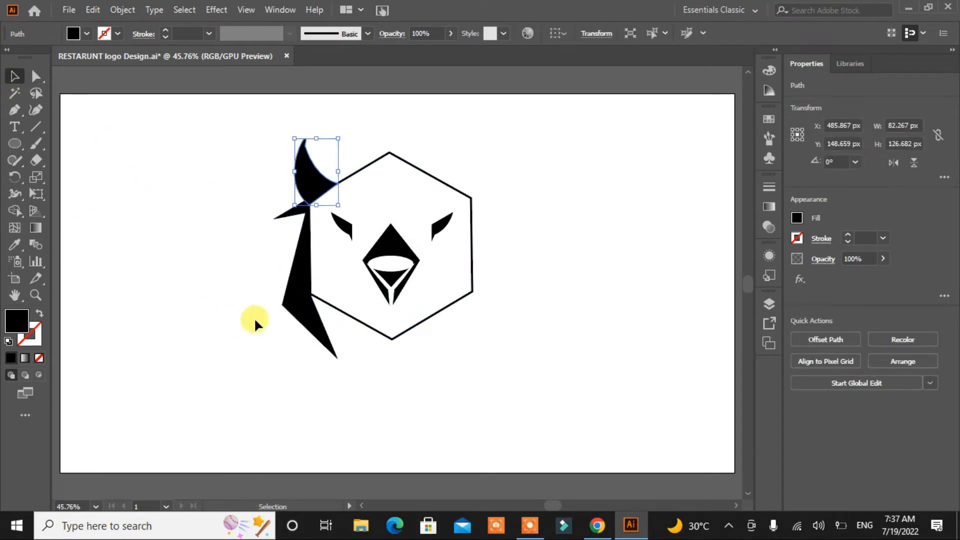
pyautogui.keyDown('shift'); pyautogui.click(308, 324); pyautogui.keyUp('shift')
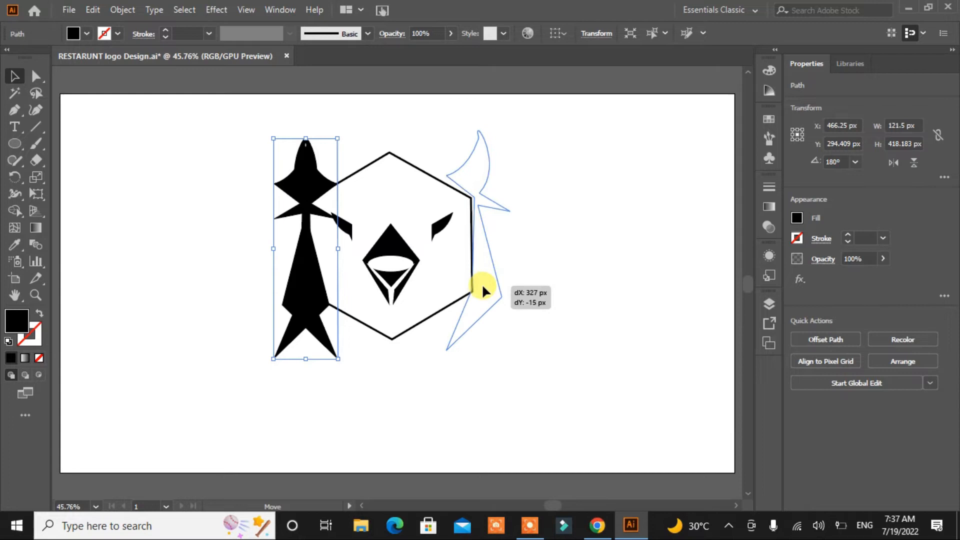
pyautogui.moveTo(481, 283); pyautogui.dragTo(481, 286)
pyautogui.moveTo(509, 363); pyautogui.dragTo(520, 368)
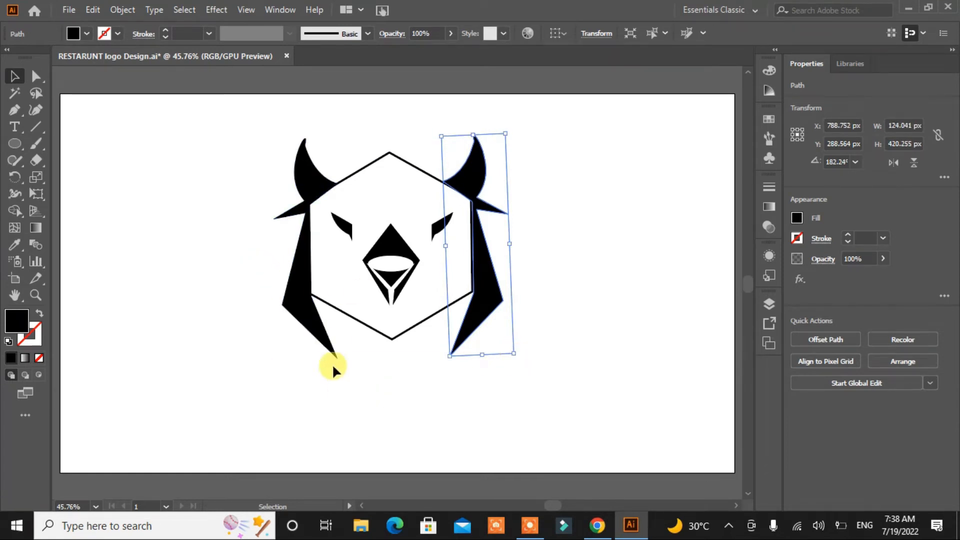
# Nudge the mirrored horn-and-ear copy until it sits flush against the hexagon's right edge, symmetrical to the left one.
pyautogui.press('Right')
pyautogui.press('Right')
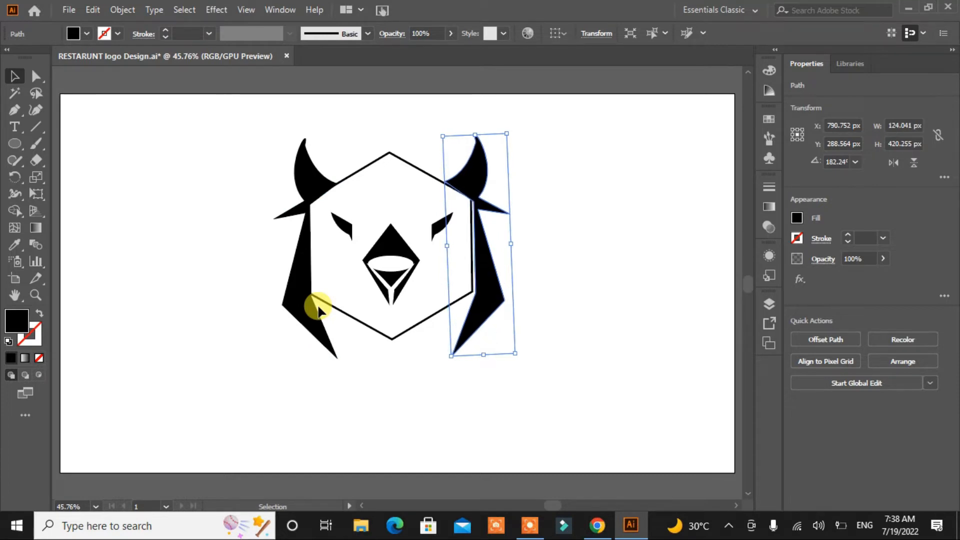
pyautogui.press('Down')
pyautogui.press('Up')
pyautogui.press('Up')
pyautogui.press('Left')
pyautogui.press('Left')
pyautogui.press('Left')
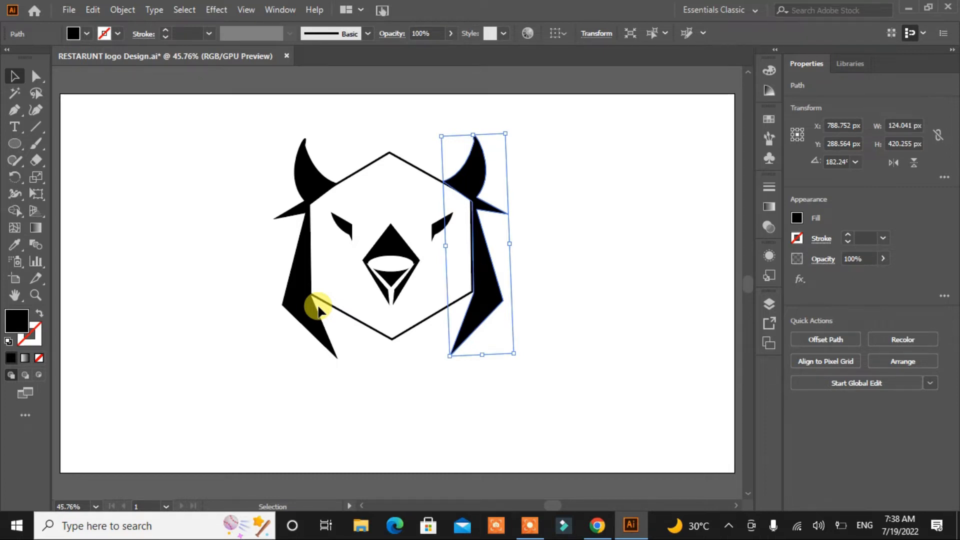
pyautogui.click(590, 260)
pyautogui.click(487, 305)
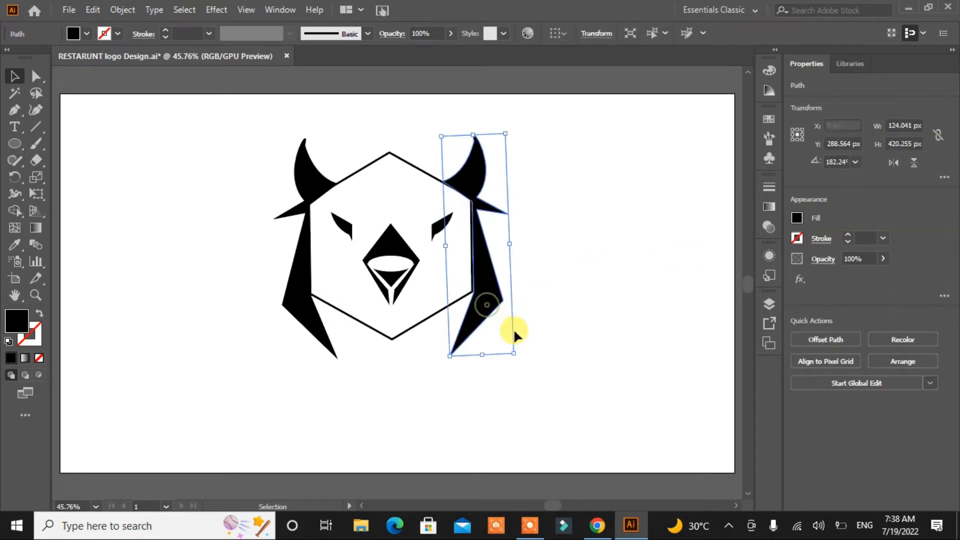
pyautogui.click(560, 335)
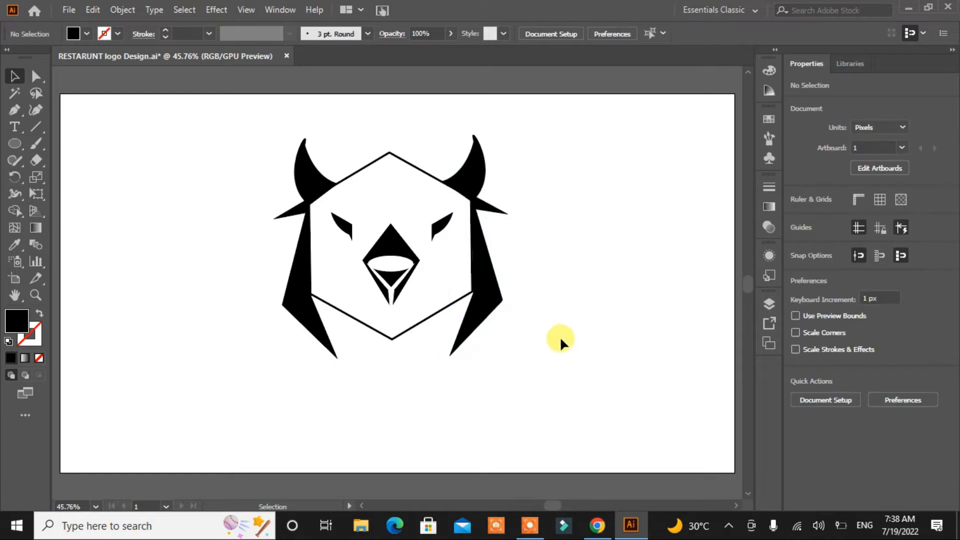
pyautogui.click(496, 300)
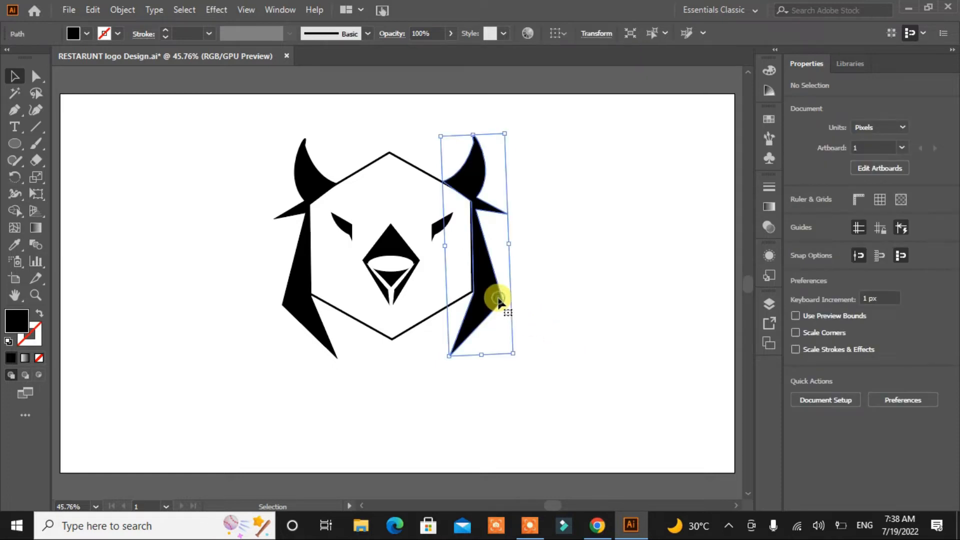
pyautogui.keyDown('shift'); pyautogui.click(309, 325); pyautogui.keyUp('shift')
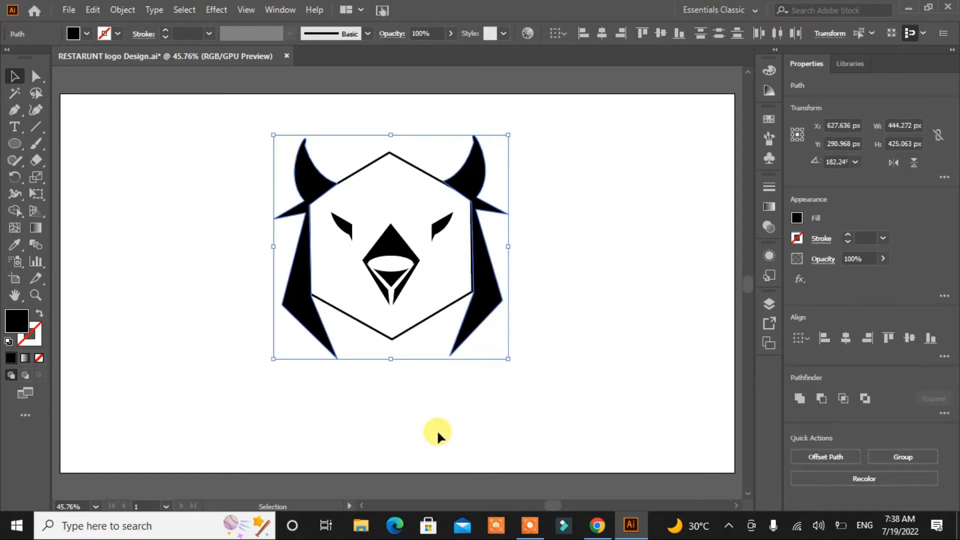
pyautogui.click(506, 426)
# Pull the hexagon's bottom anchor point down to X 628.5 px, Y 518.5 px to form a longer pointed chin.
pyautogui.click(431, 316)
pyautogui.click(36, 76)
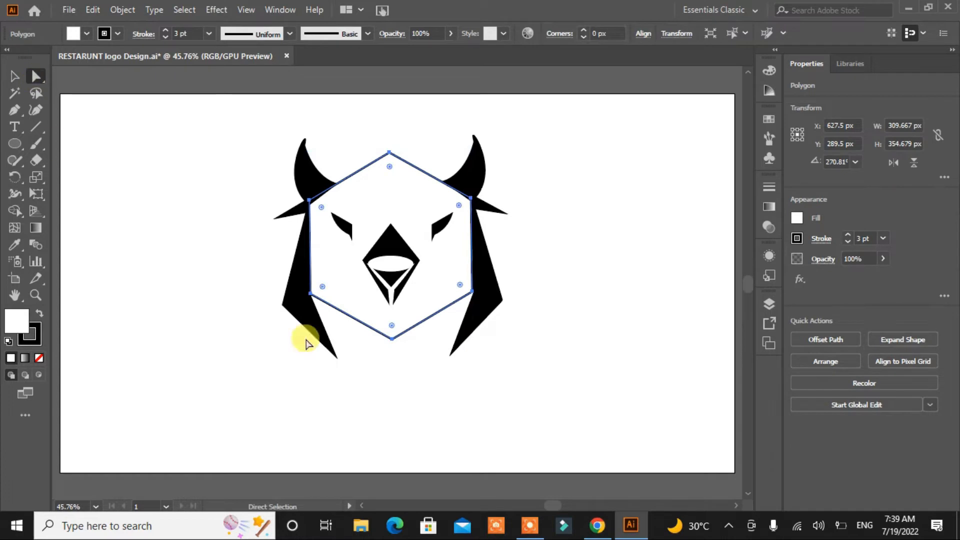
pyautogui.moveTo(392, 339); pyautogui.dragTo(392, 368)
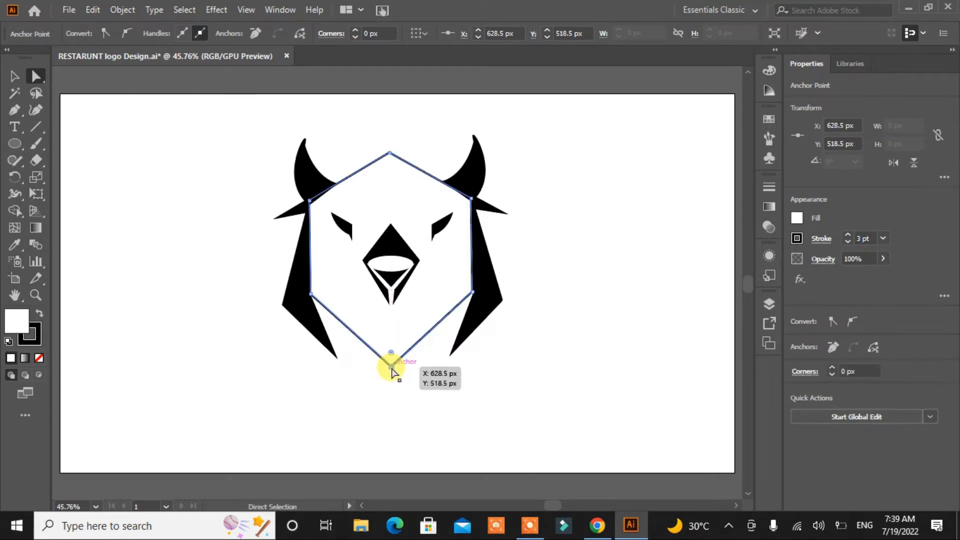
pyautogui.click(396, 379)
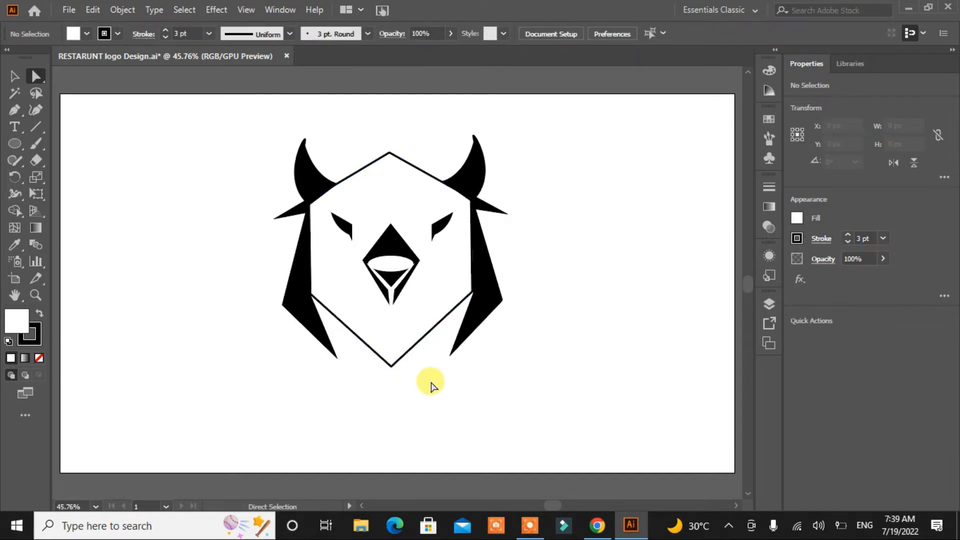
# Unite the white ellipse and the V-shaped stem on the nose into a single glass shape.
pyautogui.click(391, 270)
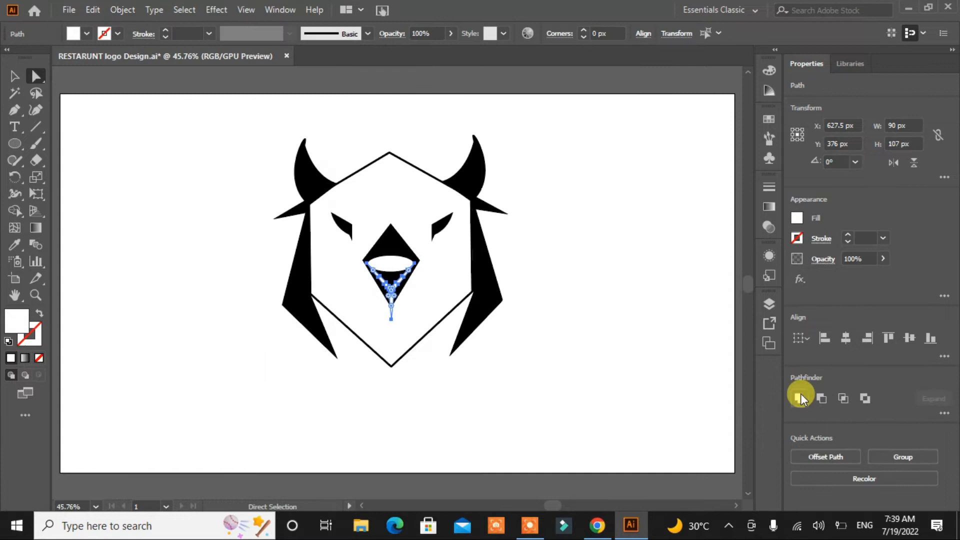
pyautogui.click(537, 425)
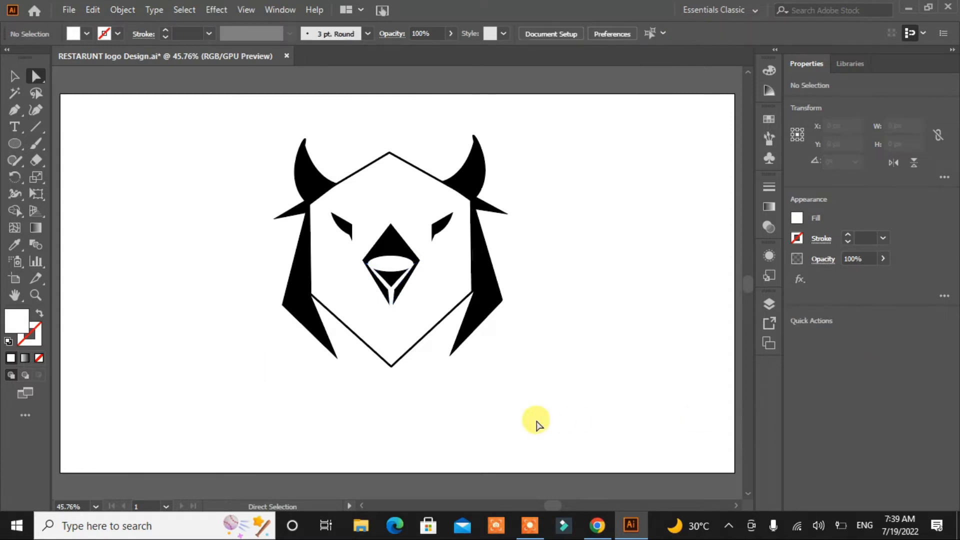
pyautogui.click(390, 264)
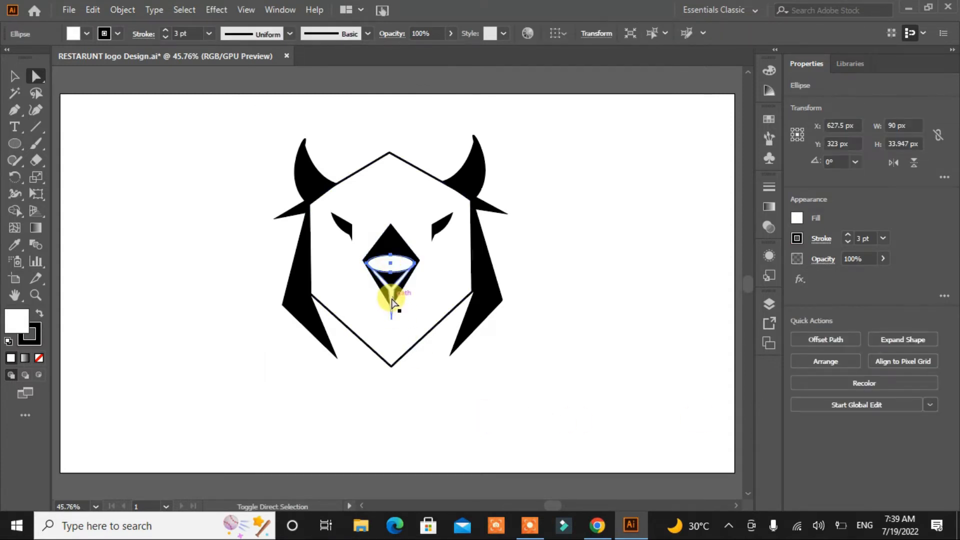
pyautogui.keyDown('shift'); pyautogui.click(391, 366); pyautogui.keyUp('shift')
pyautogui.click(15, 76)
pyautogui.click(140, 289)
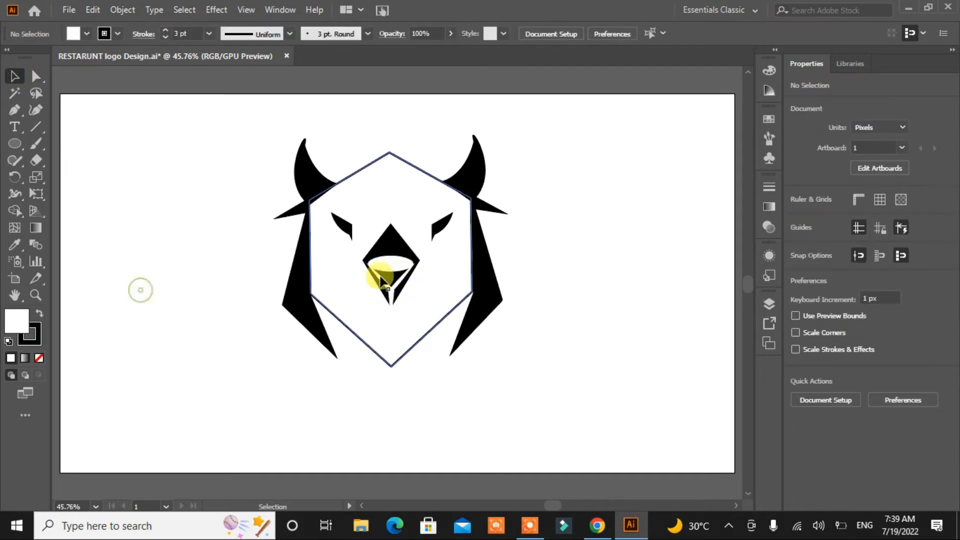
pyautogui.click(402, 271)
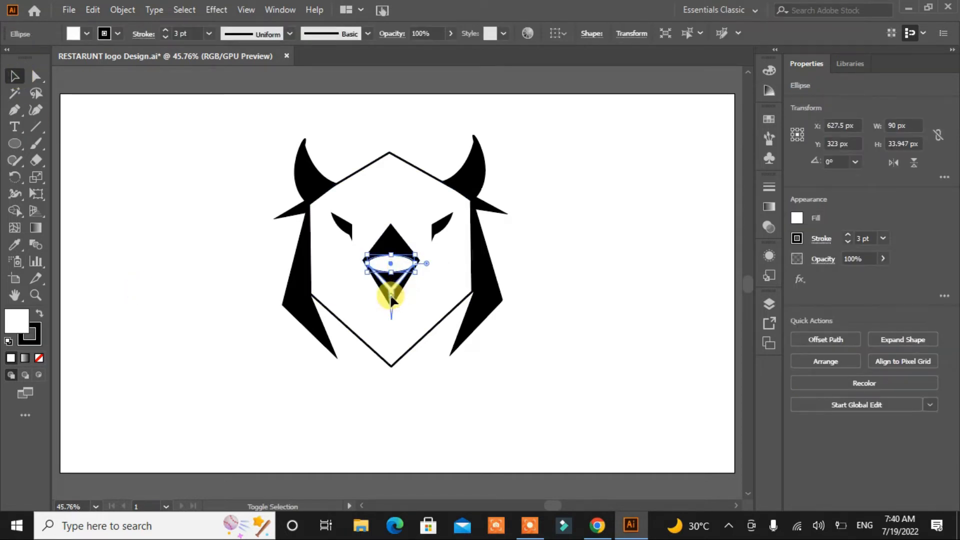
pyautogui.keyDown('shift'); pyautogui.click(392, 299); pyautogui.keyUp('shift')
pyautogui.click(800, 398)
pyautogui.click(599, 396)
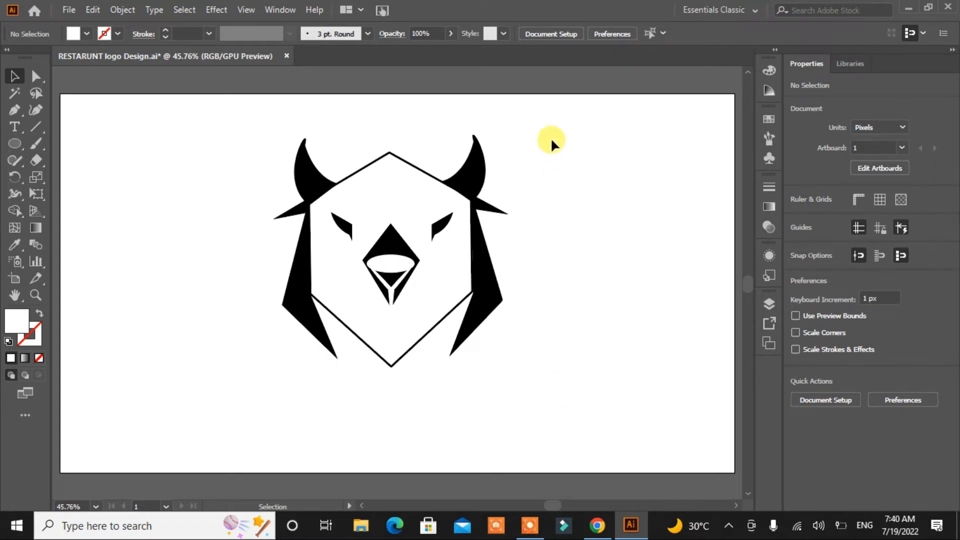
# Scale the whole animal head down proportionally to about 251 px wide around its centre.
pyautogui.moveTo(550, 134); pyautogui.dragTo(452, 386)
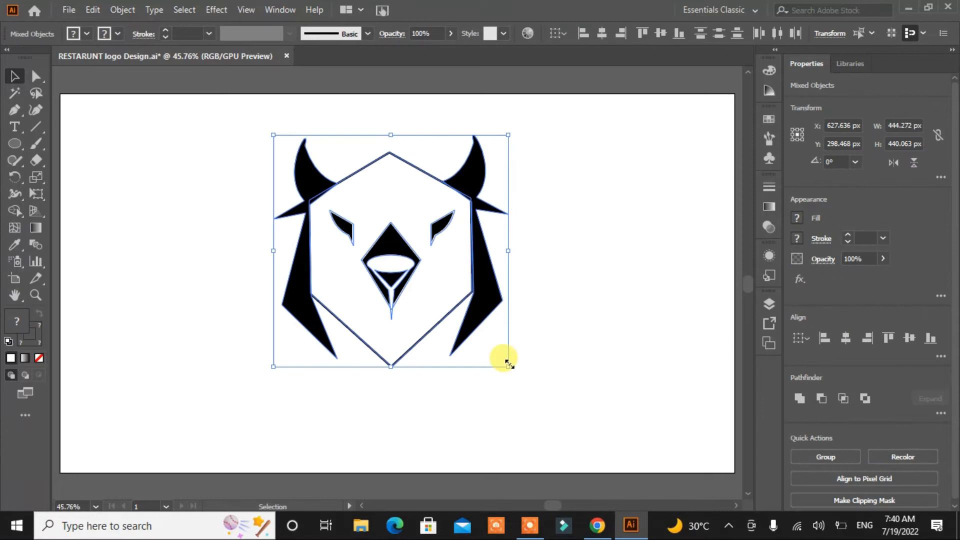
pyautogui.moveTo(507, 364); pyautogui.dragTo(456, 315)
pyautogui.click(382, 358)
# Draw a closed V-shaped jaw band about 174 px wide and 129 px high with the Pen tool, following the hexagon's lower sides and chin.
pyautogui.click(11, 110)
pyautogui.click(354, 269)
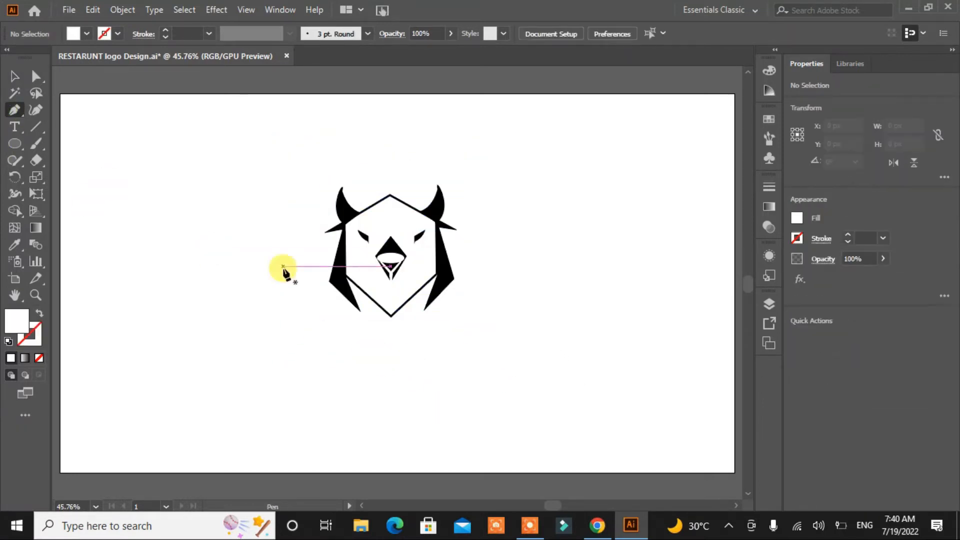
pyautogui.click(390, 314)
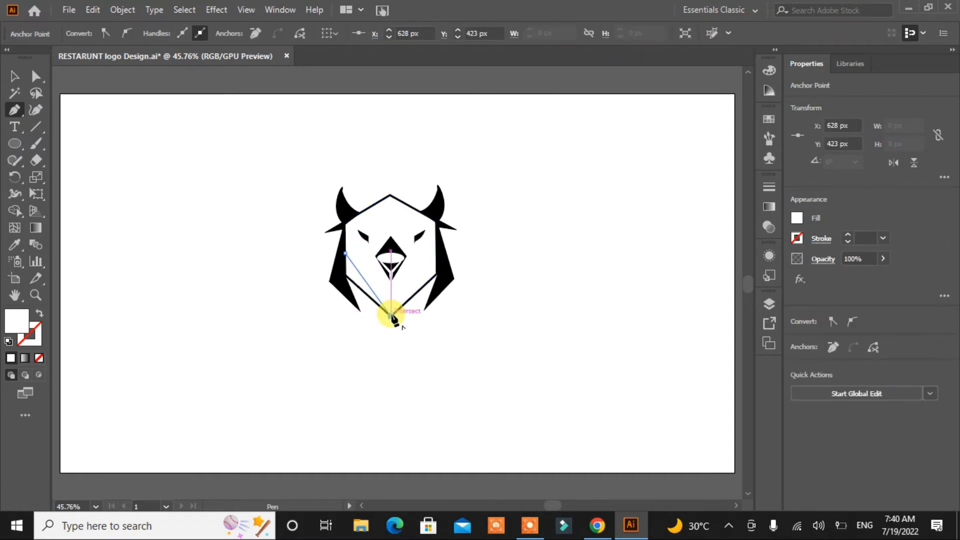
pyautogui.click(436, 257)
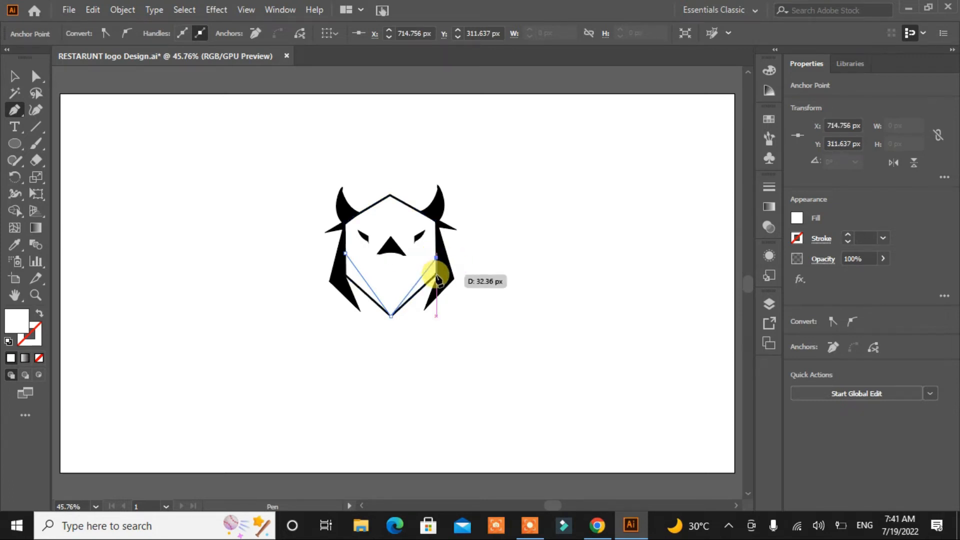
pyautogui.click(437, 274)
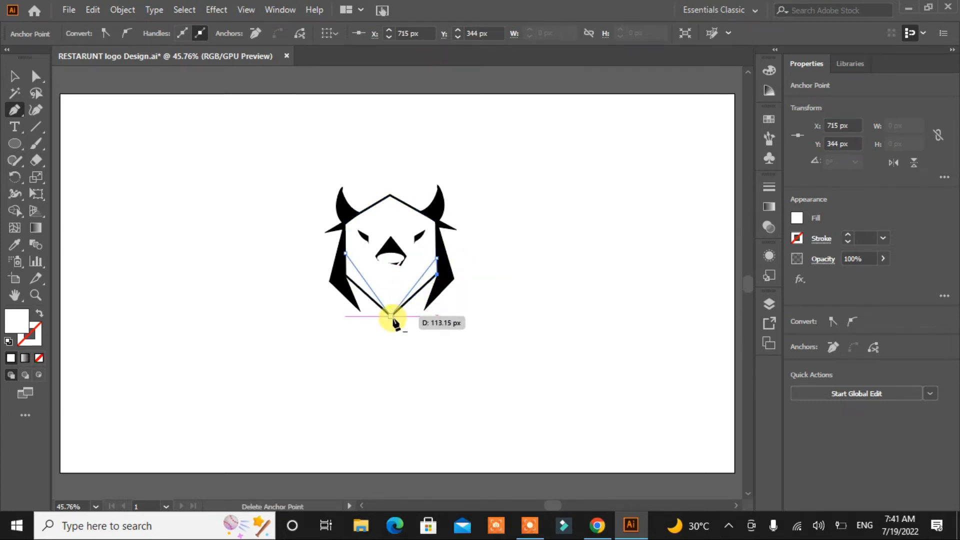
pyautogui.click(392, 317)
pyautogui.click(391, 319)
pyautogui.click(345, 276)
pyautogui.click(345, 253)
pyautogui.press('v')
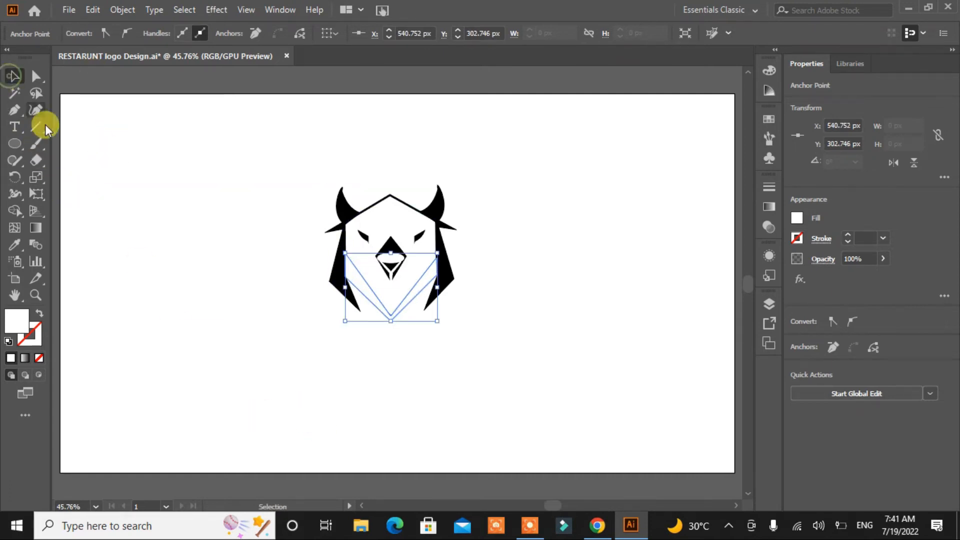
# Fill the V-shaped jaw band with dark grey.
pyautogui.click(295, 324)
pyautogui.click(350, 272)
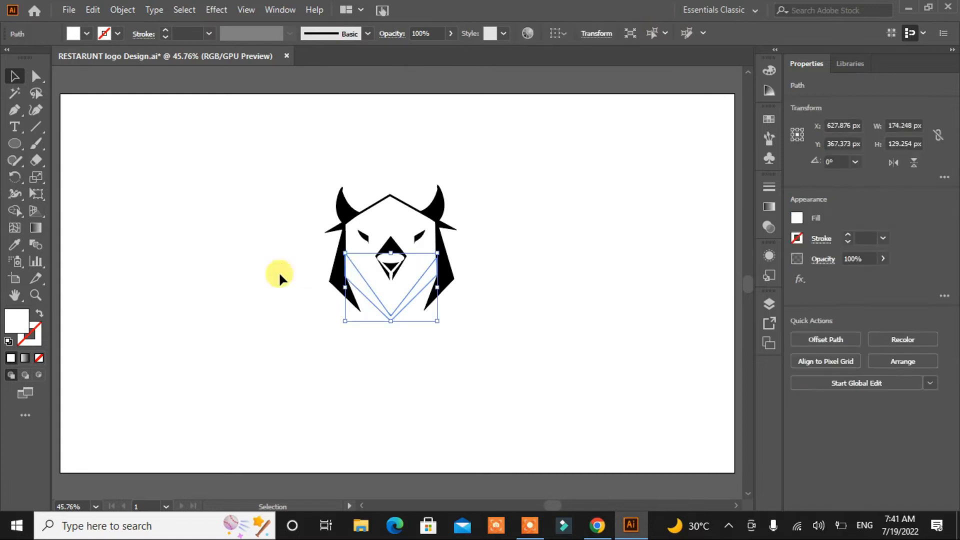
pyautogui.click(76, 31)
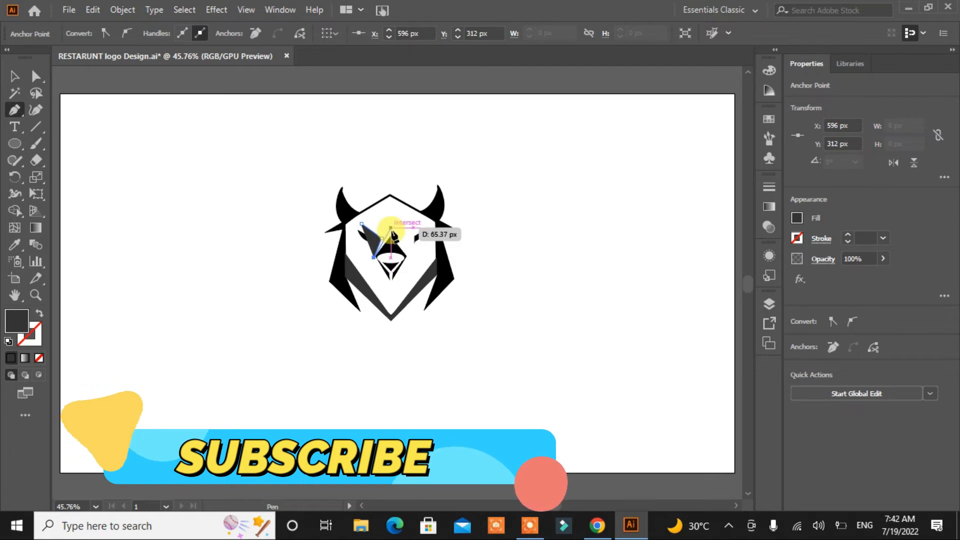
# Complete the angular dark grey brow shape between the left eye and the nose diamond with the Pen tool, and adjust its upper-left anchor.
pyautogui.click(390, 228)
pyautogui.click(361, 224)
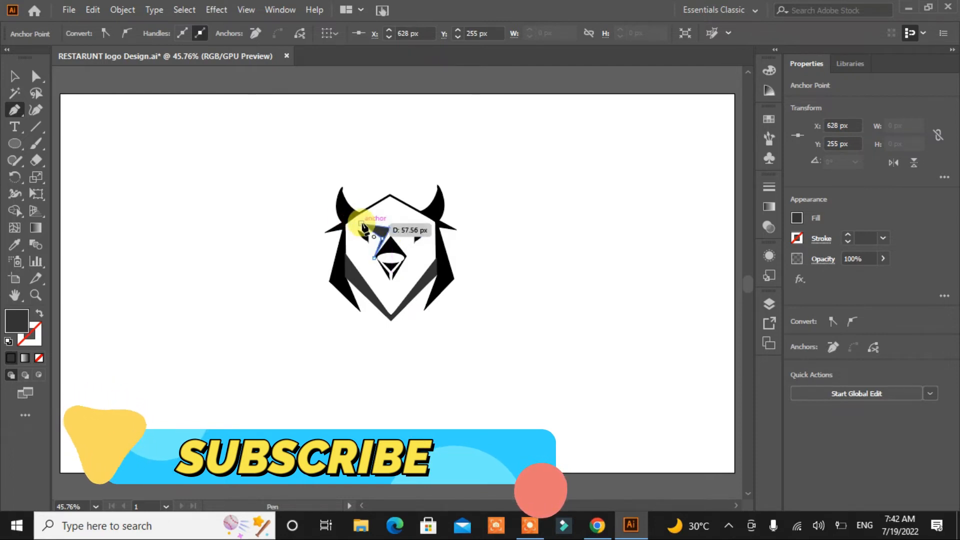
pyautogui.click(35, 76)
pyautogui.moveTo(361, 223); pyautogui.dragTo(364, 227)
pyautogui.click(294, 327)
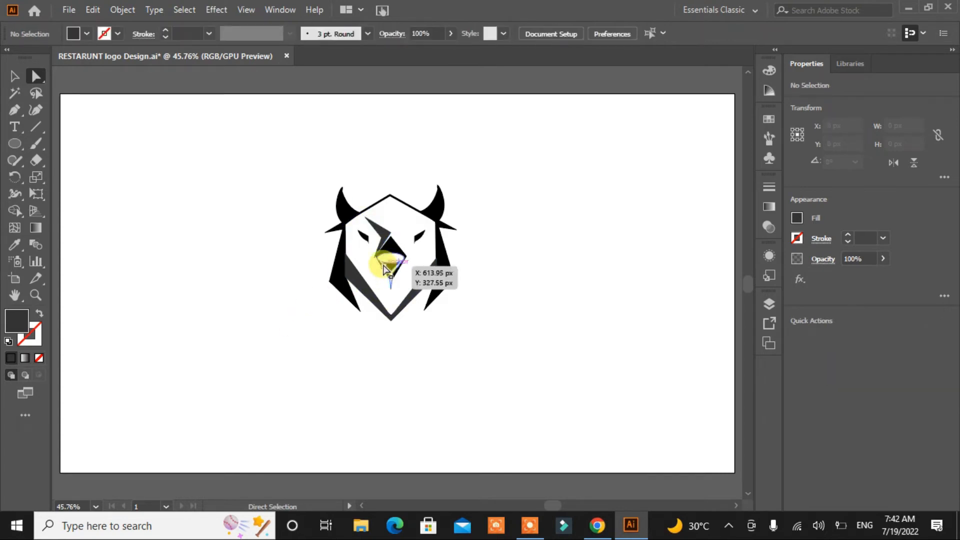
# Remove the white 3 pt stroke from both eye shapes.
pyautogui.moveTo(520, 196); pyautogui.dragTo(248, 361)
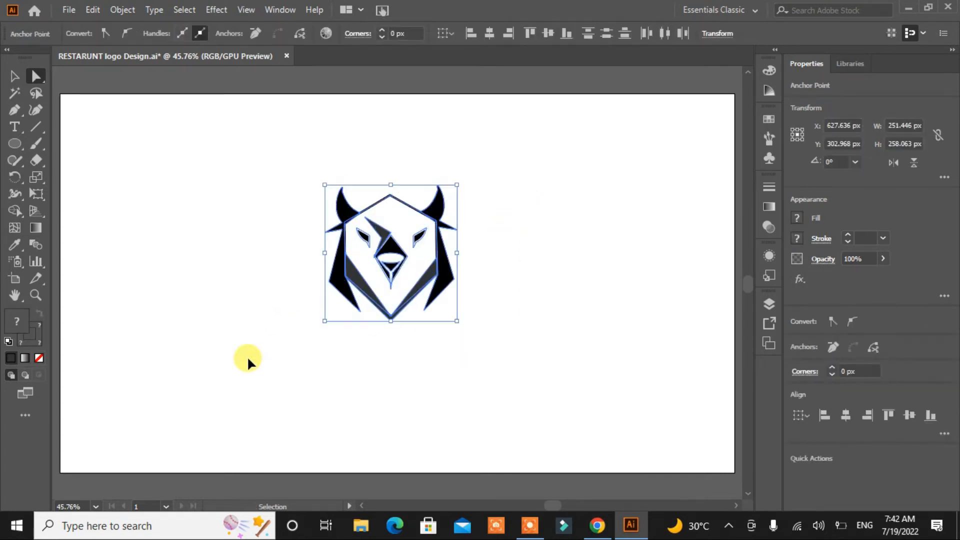
pyautogui.hotkey('ctrl', '-')
pyautogui.hotkey('ctrl', '+')
pyautogui.hotkey('ctrl', '+')
pyautogui.hotkey('ctrl', '+')
pyautogui.hotkey('ctrl', '+')
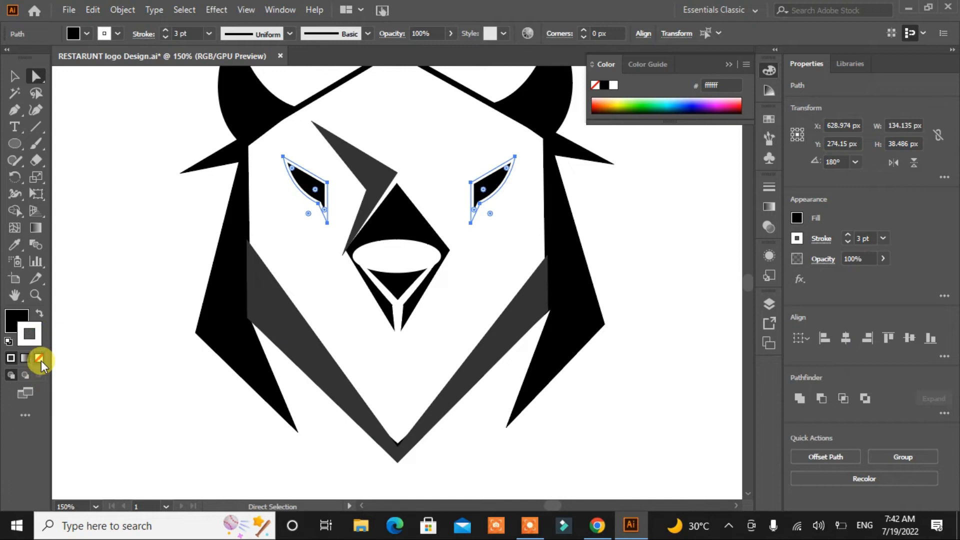
pyautogui.click(39, 358)
pyautogui.click(143, 322)
# Reflect a copy of the dark grey brow shape and place it between the nose diamond and the right eye, meeting the original at the centre.
pyautogui.press('v')
pyautogui.click(375, 172)
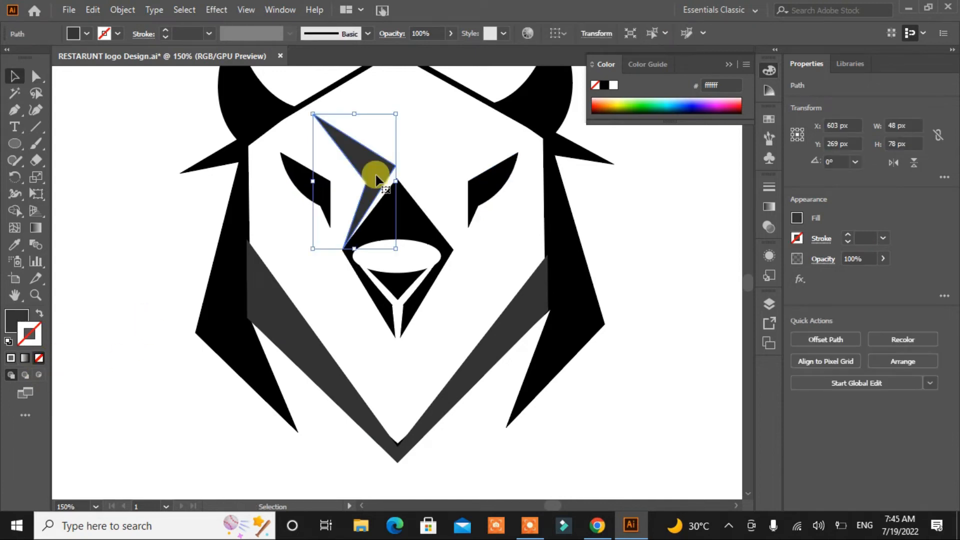
pyautogui.rightClick(375, 171)
pyautogui.moveTo(500, 394)
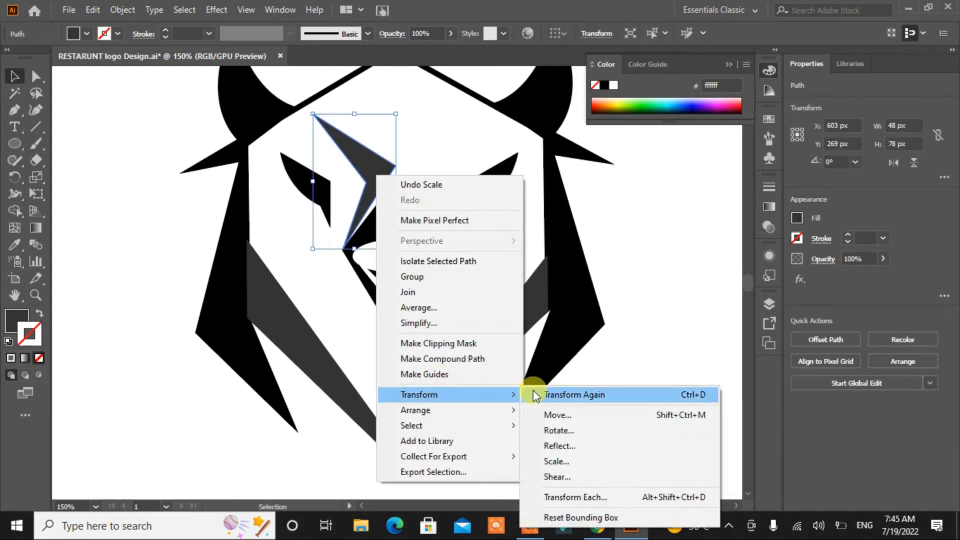
pyautogui.click(589, 444)
pyautogui.click(573, 342)
pyautogui.moveTo(331, 173); pyautogui.dragTo(415, 171)
pyautogui.click(678, 282)
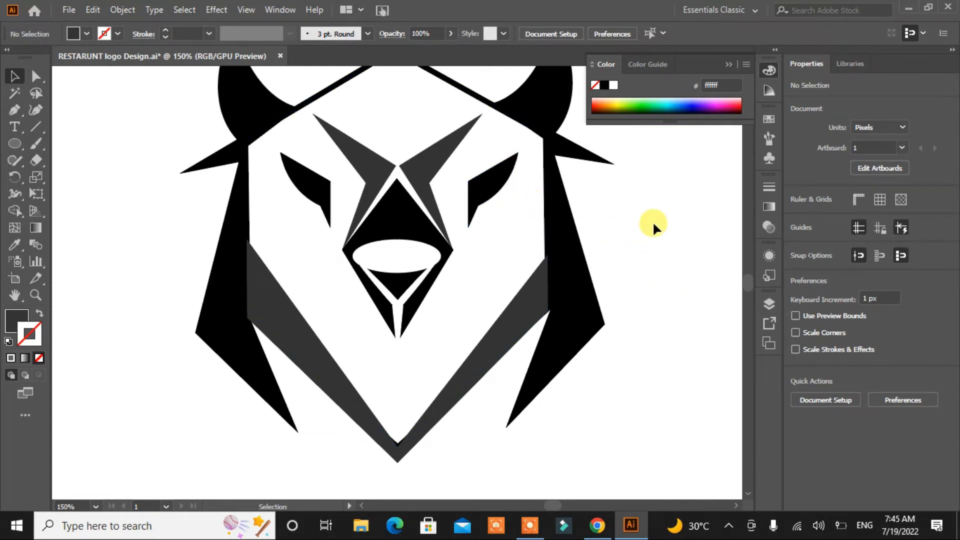
# Draw a dark grey diamond about 80 px wide and 51 px tall on the forehead above the brow shapes with the Pen tool.
pyautogui.click(14, 110)
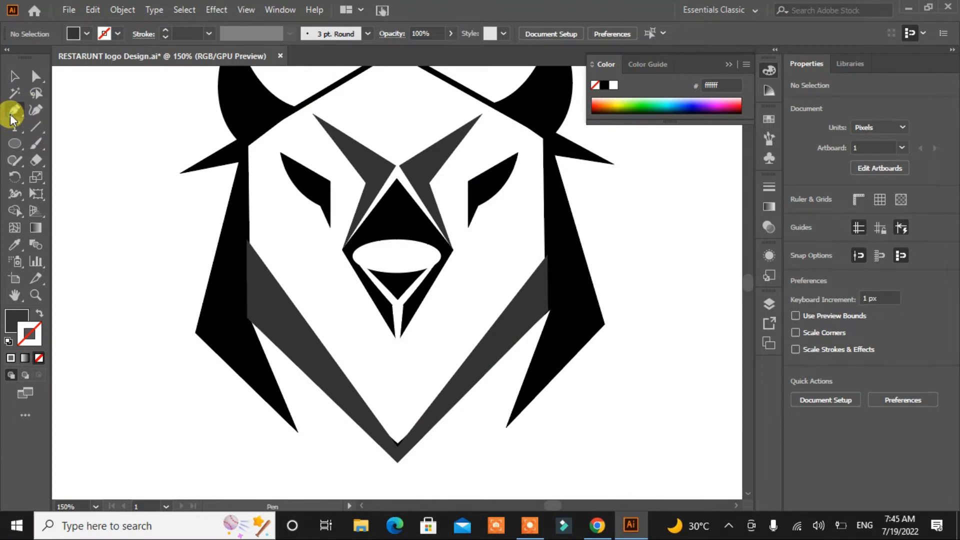
pyautogui.click(396, 74)
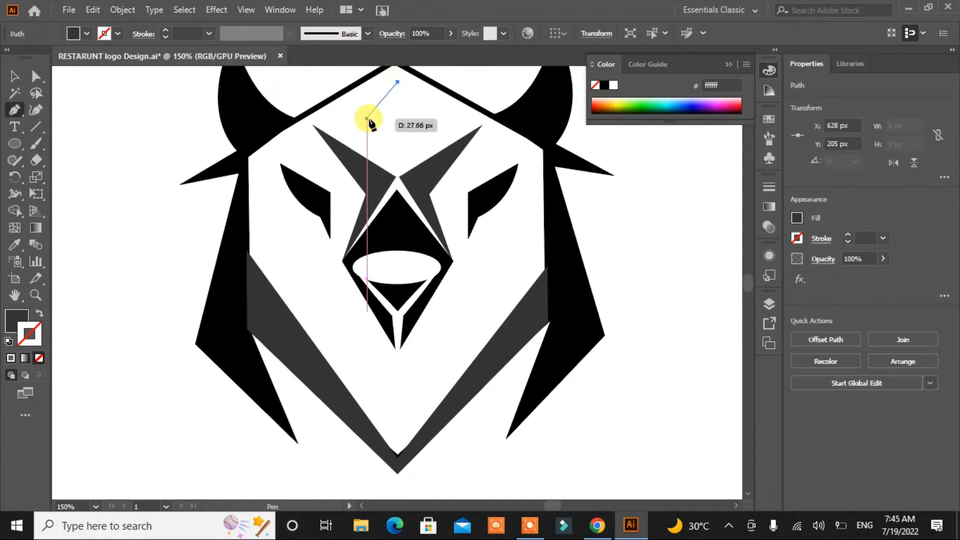
pyautogui.click(330, 118)
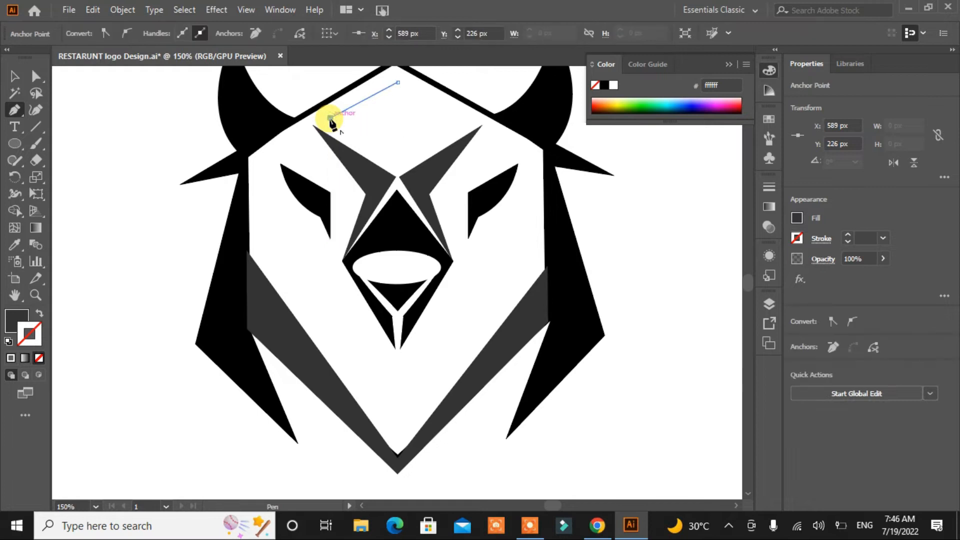
pyautogui.click(397, 171)
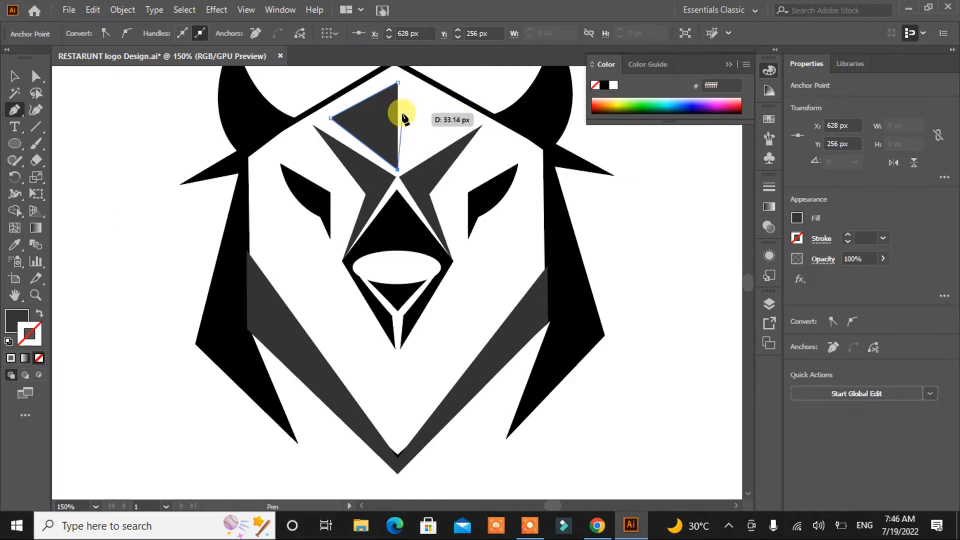
pyautogui.click(467, 118)
pyautogui.click(397, 82)
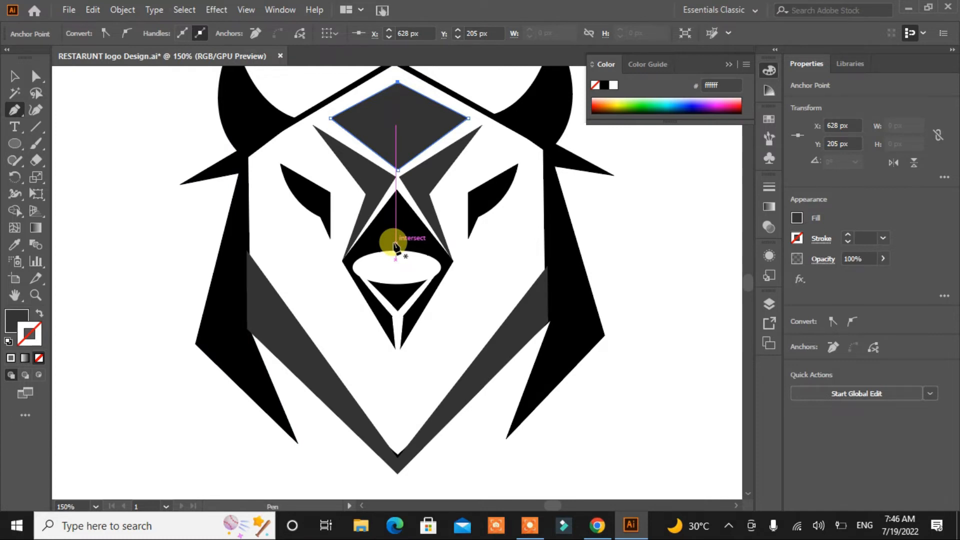
# Nudge the right anchor of the forehead diamond 2 px inward.
pyautogui.click(35, 76)
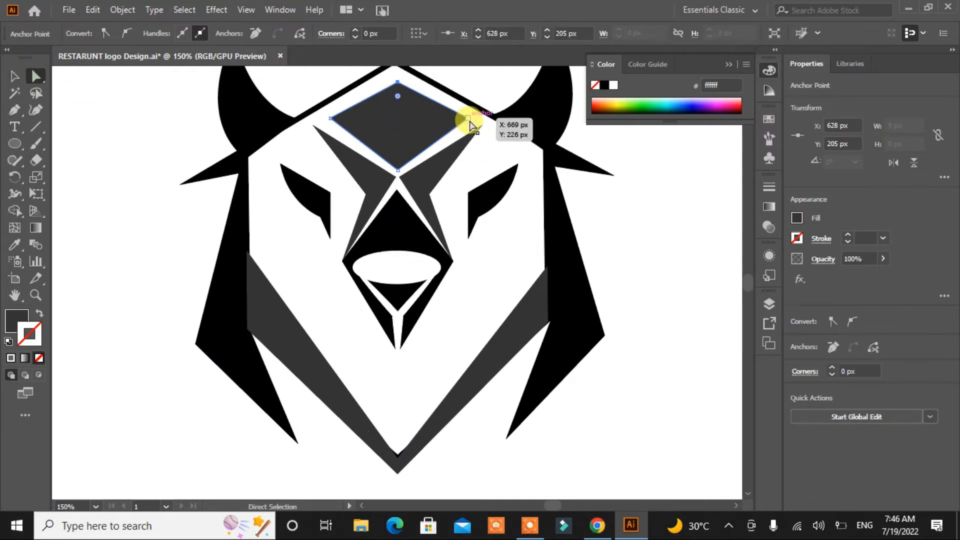
pyautogui.click(469, 120)
pyautogui.press('Left')
pyautogui.press('Left')
pyautogui.scroll(1, 520, 277)
pyautogui.click(692, 288)
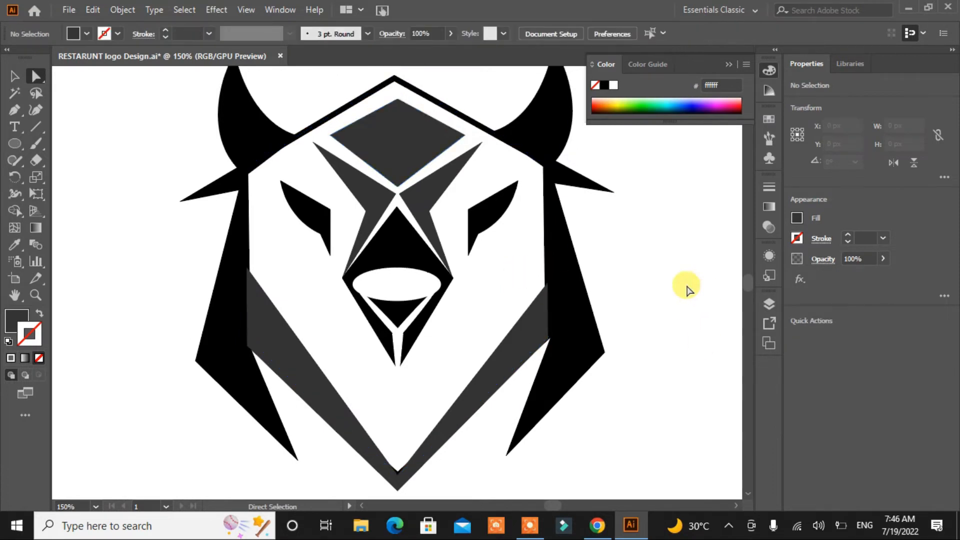
# Fill the forehead diamond with the near-black swatch.
pyautogui.click(401, 139)
pyautogui.click(86, 33)
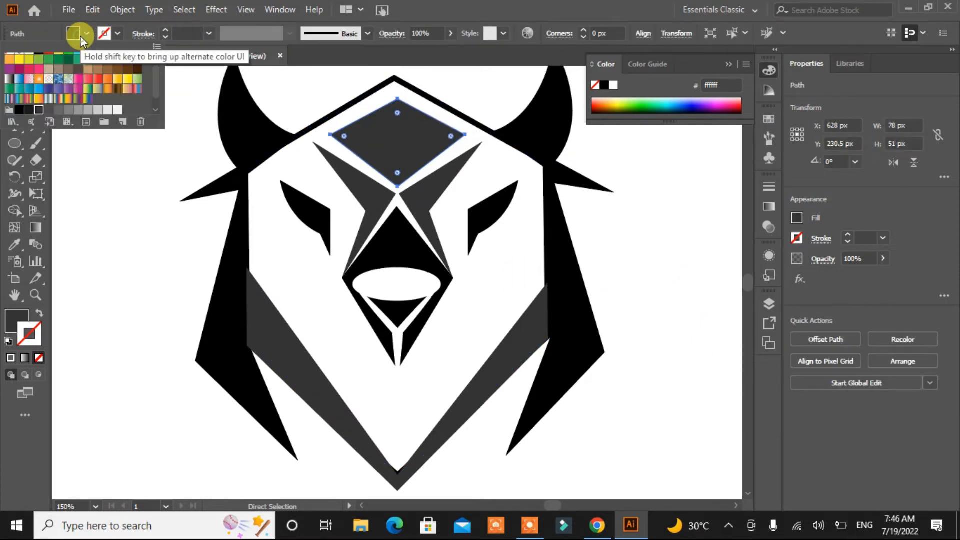
pyautogui.click(29, 110)
pyautogui.click(109, 212)
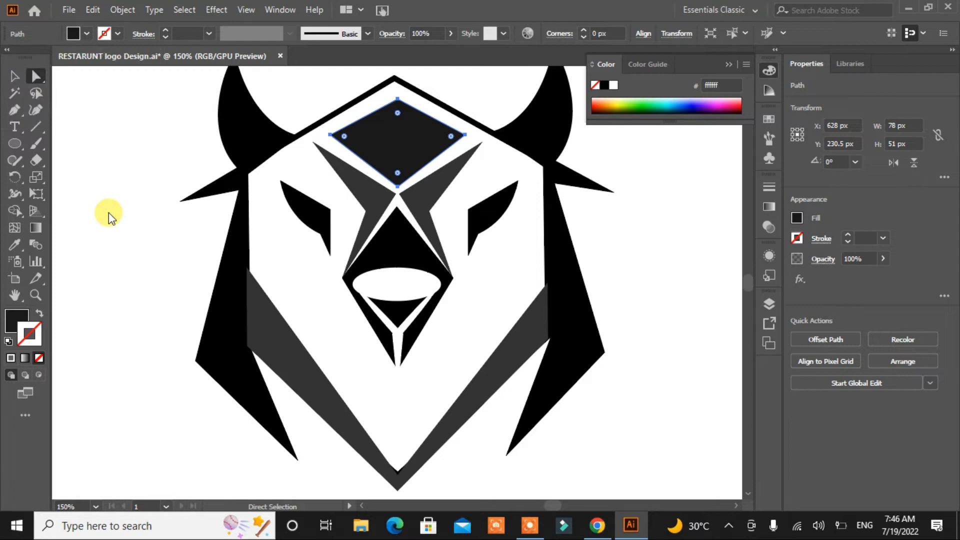
pyautogui.click(677, 262)
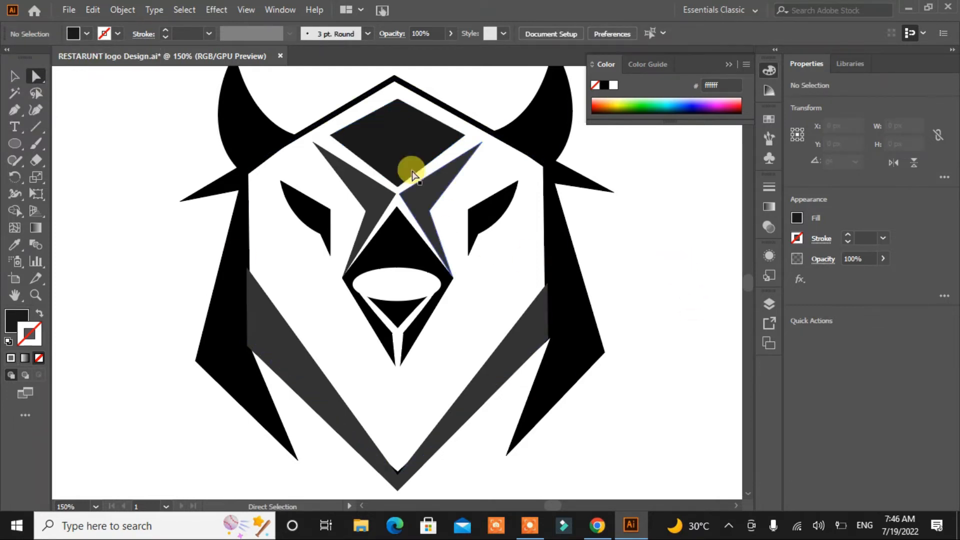
# Draw a curved, pointed inlay inside the left horn with the Pen tool, its base following the hexagon's upper-left edge.
pyautogui.click(240, 123)
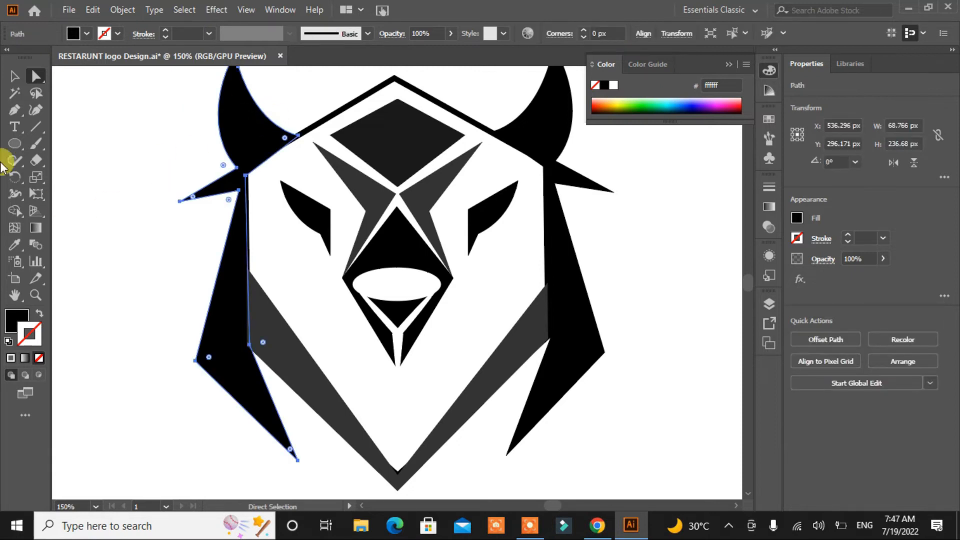
pyautogui.click(14, 110)
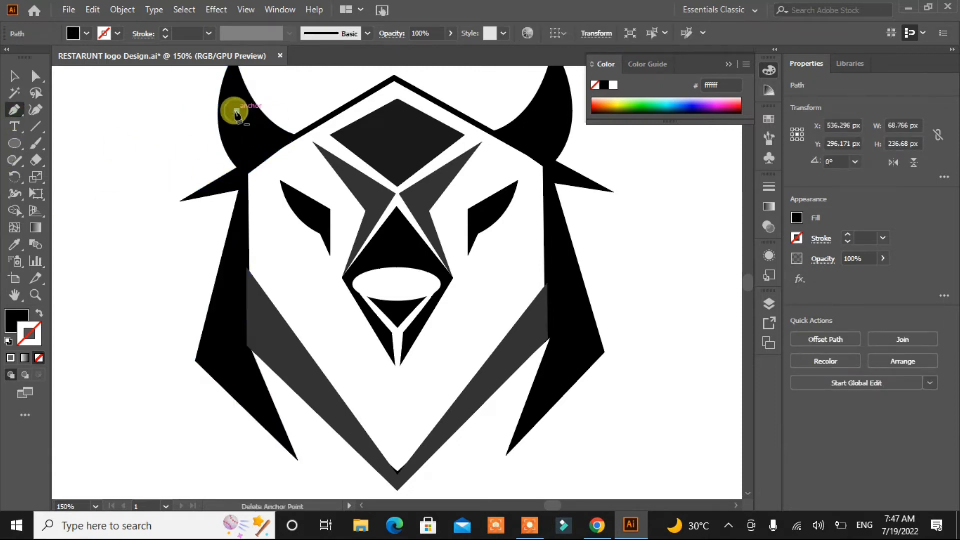
pyautogui.click(237, 110)
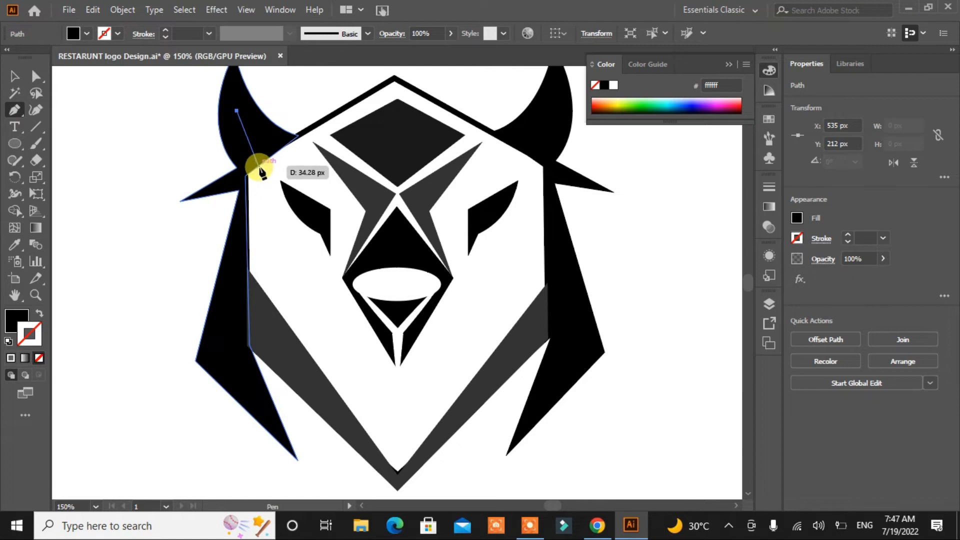
pyautogui.moveTo(260, 165); pyautogui.dragTo(285, 188)
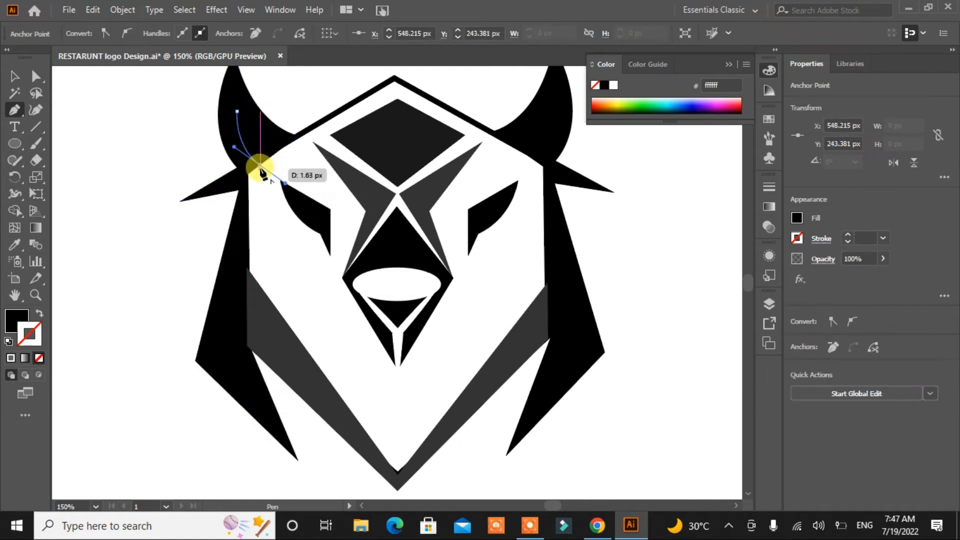
pyautogui.click(280, 149)
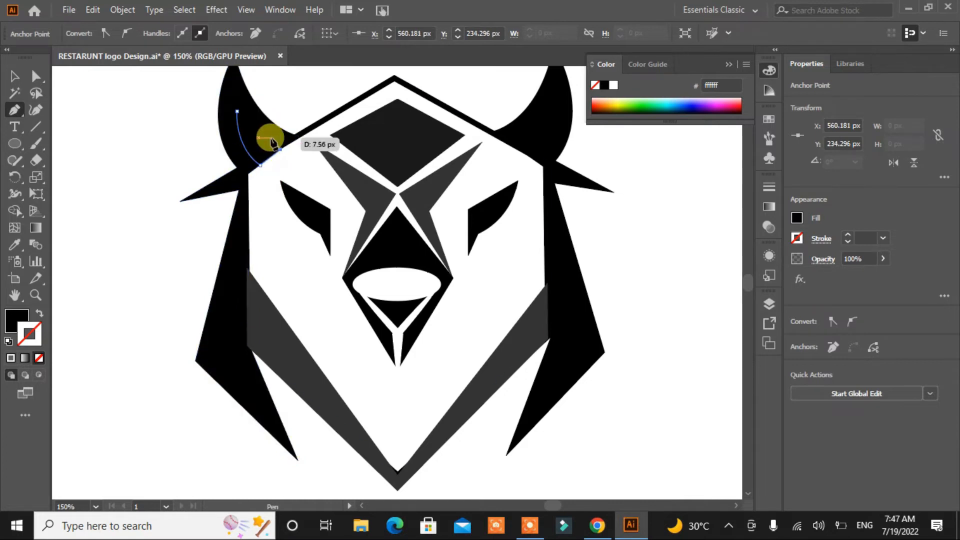
pyautogui.moveTo(238, 111); pyautogui.dragTo(228, 87)
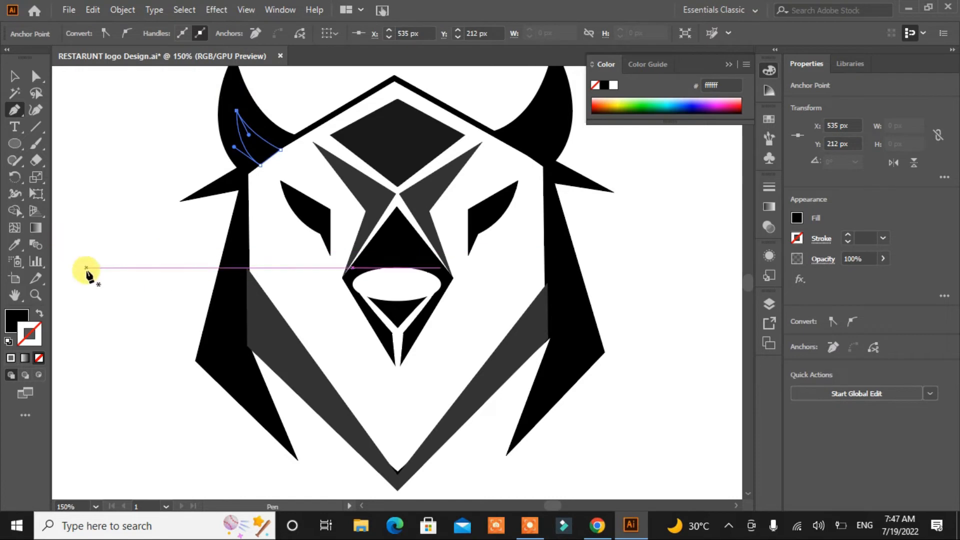
# Fill the left horn's inlay shape with the off-white colour f9f2f2.
pyautogui.click(40, 312)
pyautogui.click(40, 313)
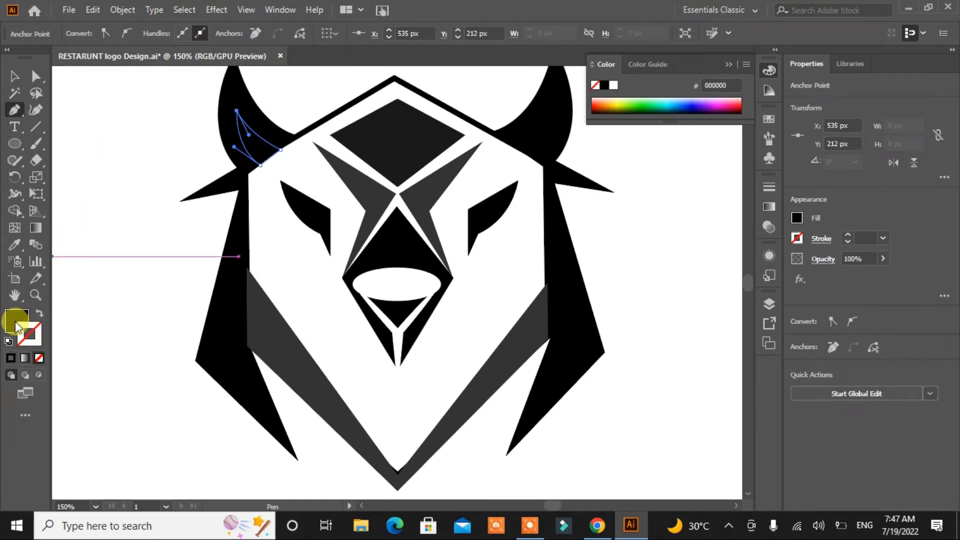
pyautogui.doubleClick(16, 320)
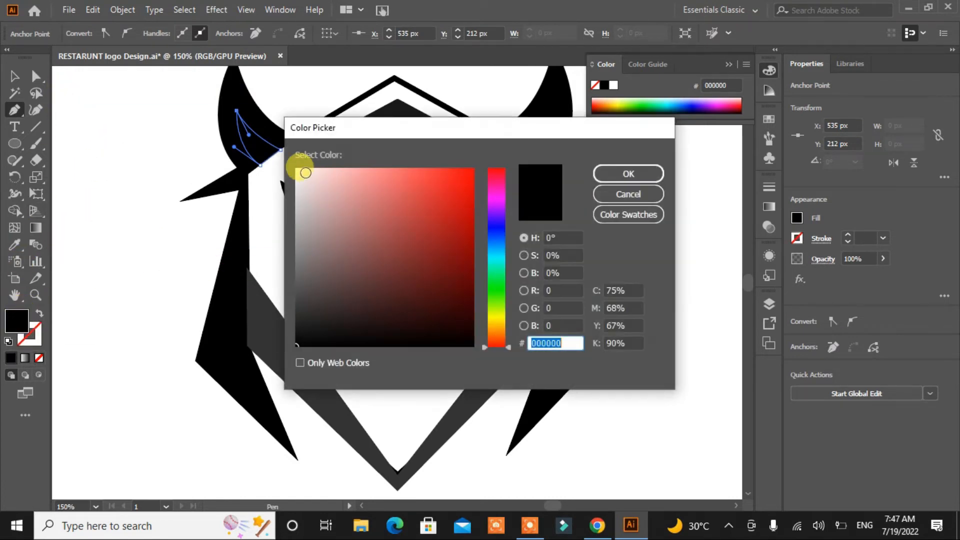
pyautogui.click(300, 172)
pyautogui.click(629, 174)
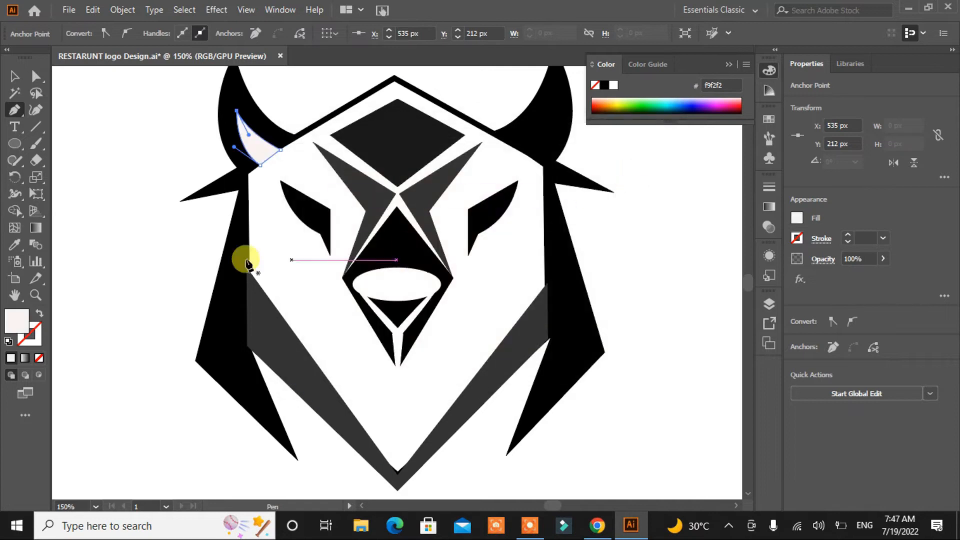
pyautogui.click(15, 76)
pyautogui.click(114, 241)
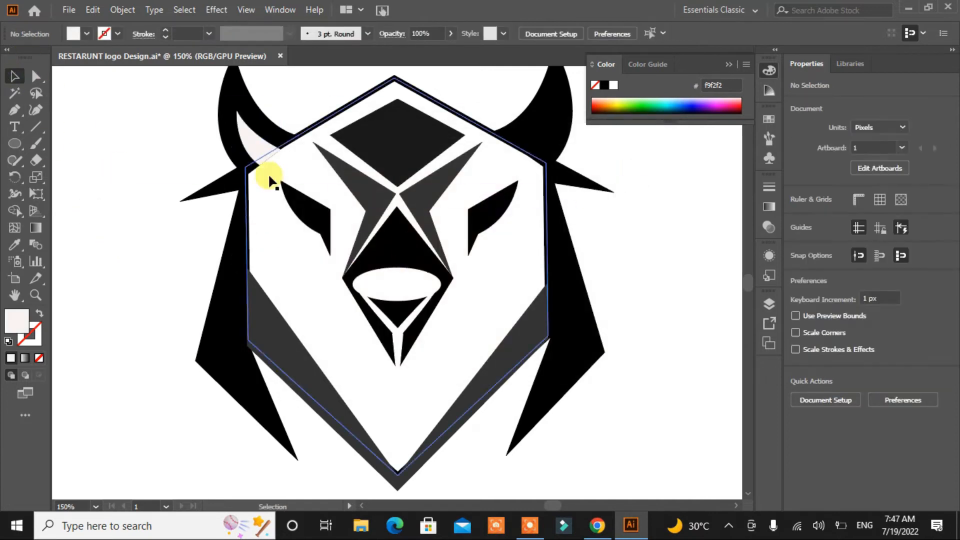
# Reflect a copy of the off-white horn inlay and place it inside the right horn.
pyautogui.rightClick(255, 138)
pyautogui.moveTo(315, 361)
pyautogui.moveTo(553, 162)
pyautogui.mouseDown()
pyautogui.moveTo(562, 155)
pyautogui.moveTo(564, 167)
pyautogui.mouseUp()
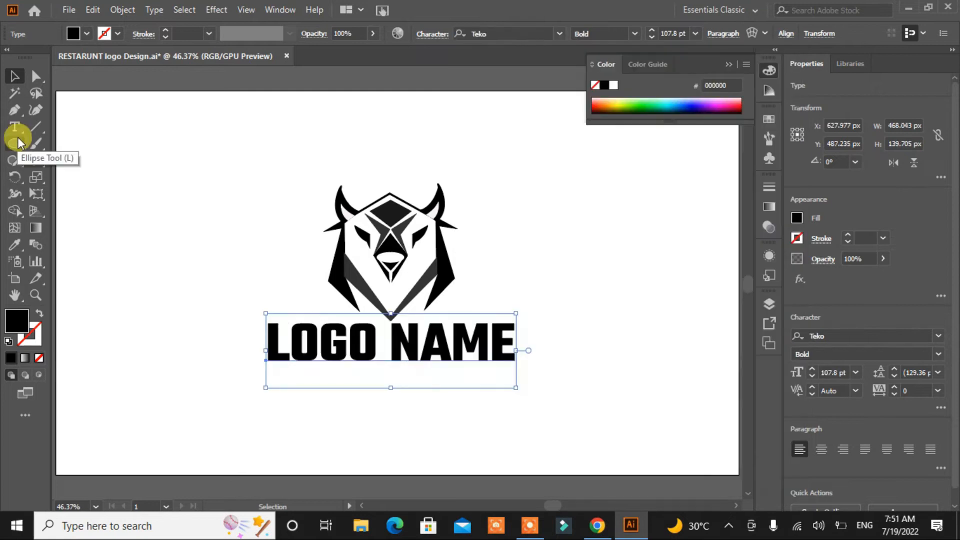
# Enlarge the first letter L of the LOGO NAME text to 140 pt.
pyautogui.click(15, 127)
pyautogui.moveTo(280, 343); pyautogui.dragTo(266, 343)
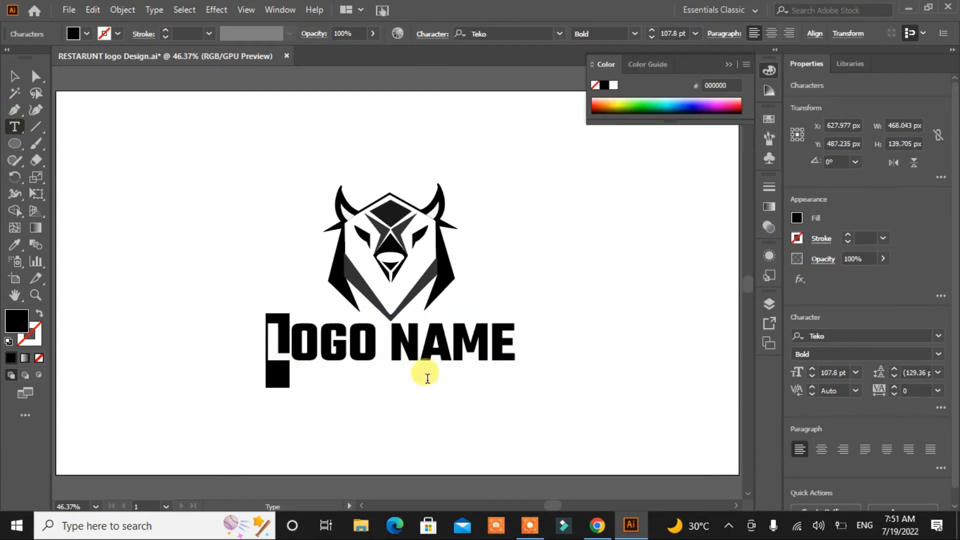
pyautogui.click(811, 369)
pyautogui.click(811, 369)
pyautogui.click(812, 370)
pyautogui.moveTo(523, 340); pyautogui.dragTo(496, 340)
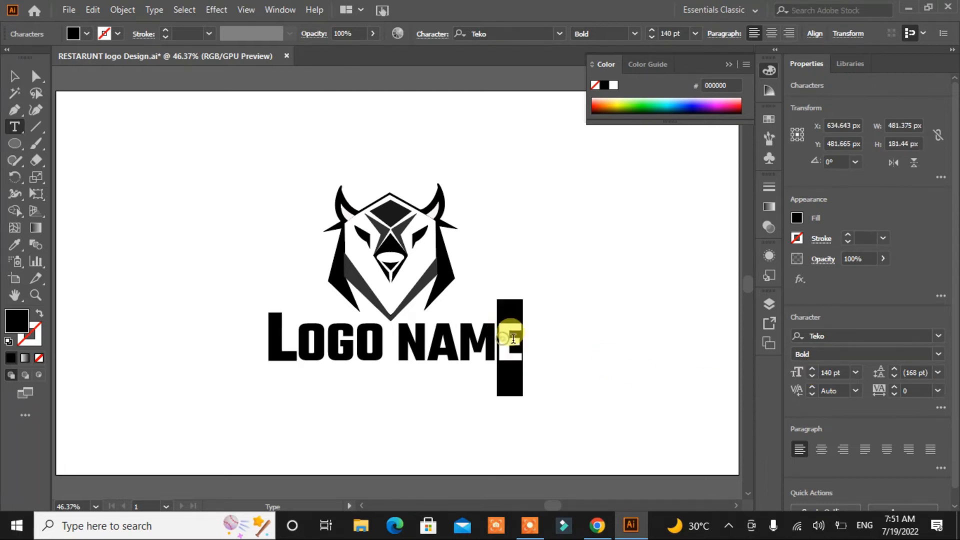
pyautogui.click(270, 333)
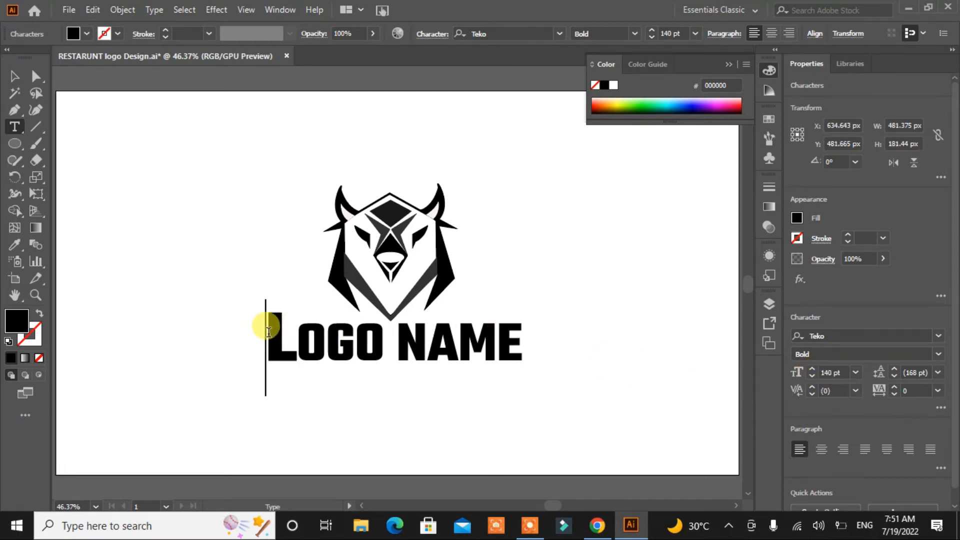